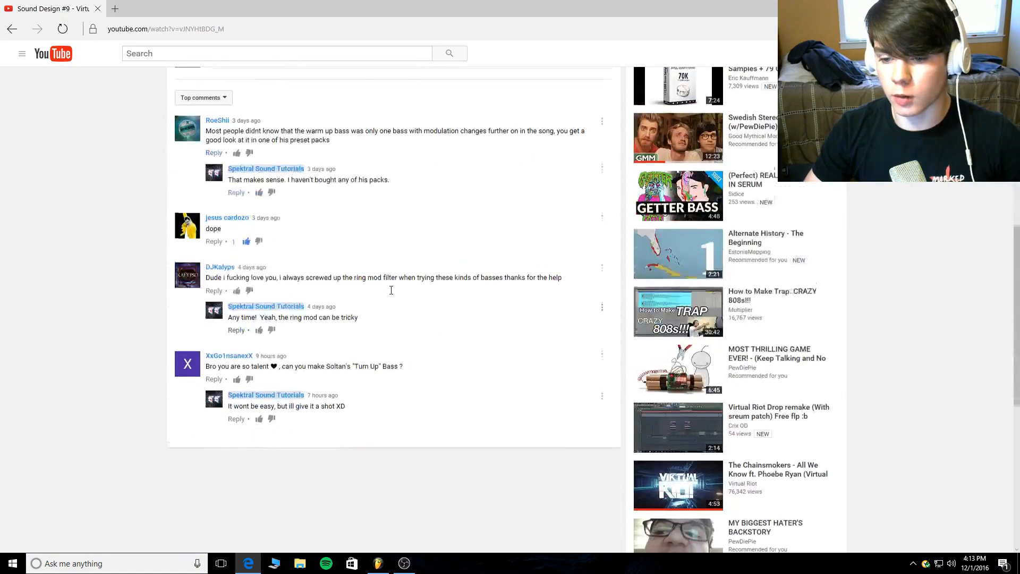
Review the video comments and examine the request for Soltan's "Turn Up" bass.
scroll(365, 348, up, 2)
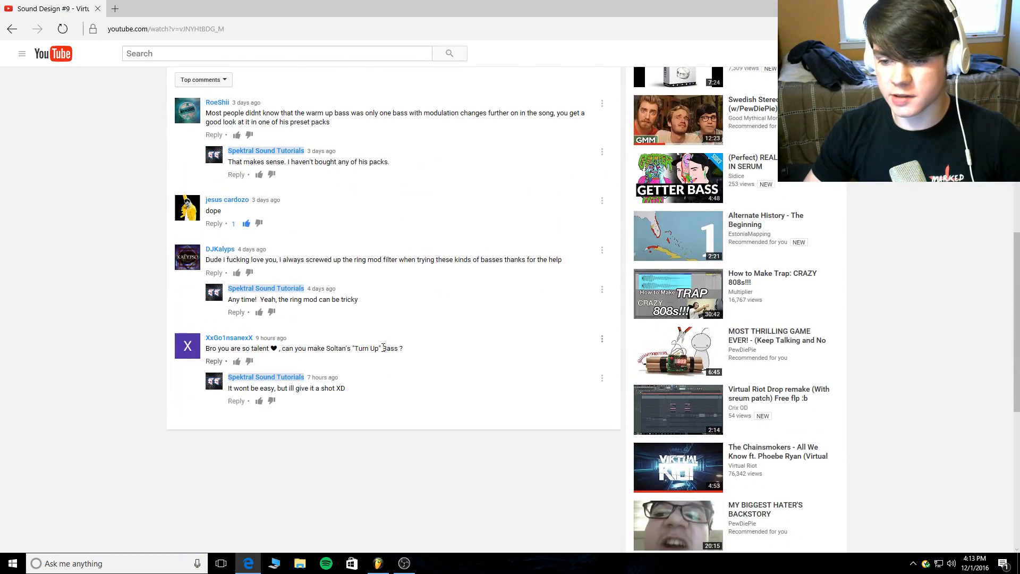
drag(399, 349, 327, 348)
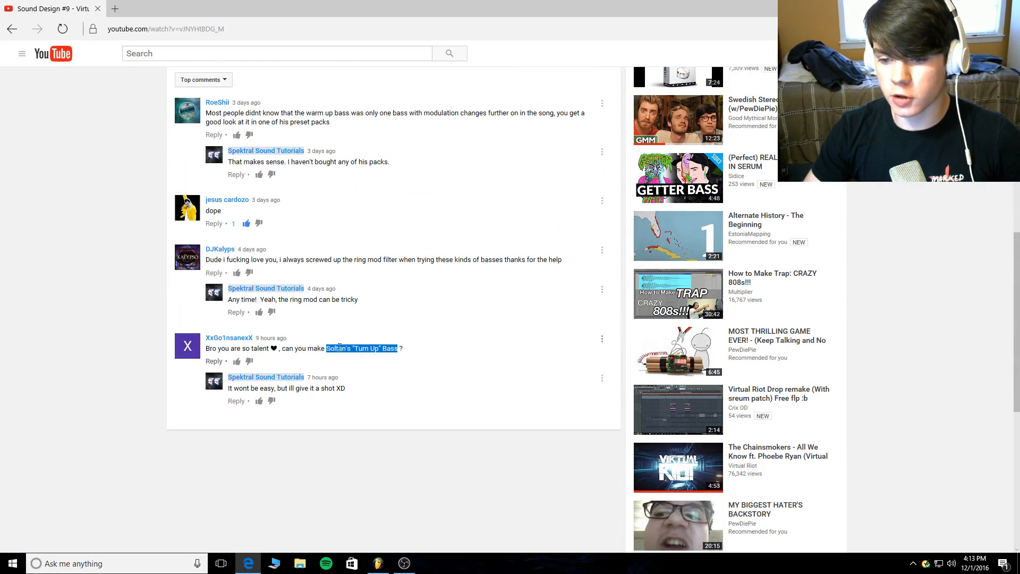
click(441, 365)
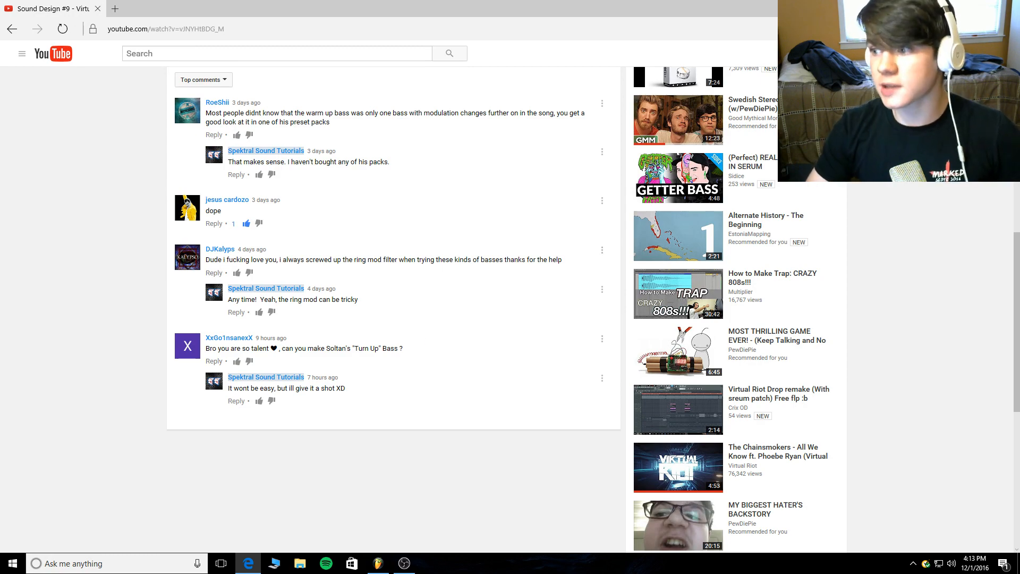
Switch to FL Studio, move the mixer clear of the playlist clips, and close the Maximus window.
key(super+d)
click(385, 562)
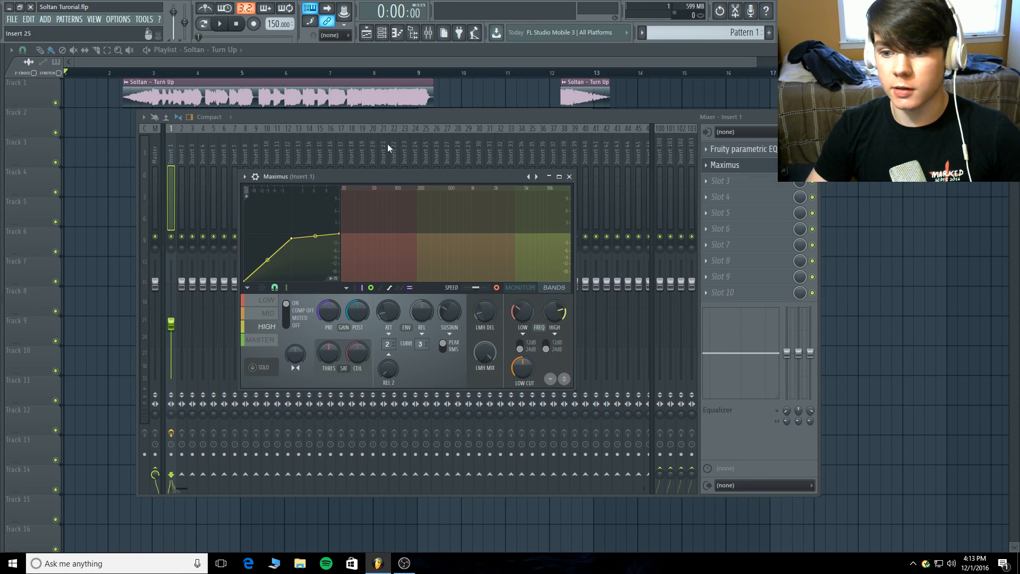
drag(431, 118, 424, 273)
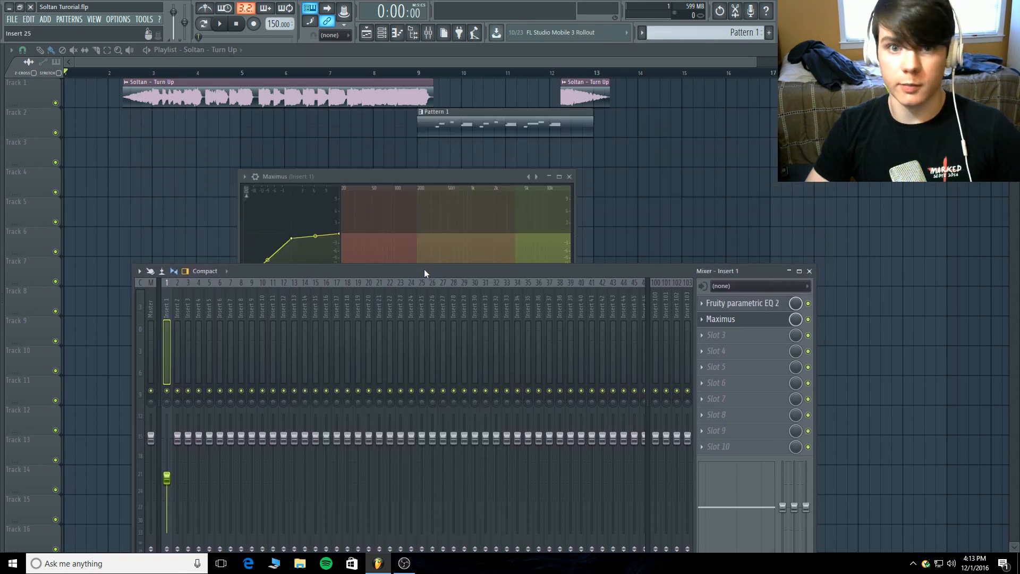
drag(482, 176, 482, 178)
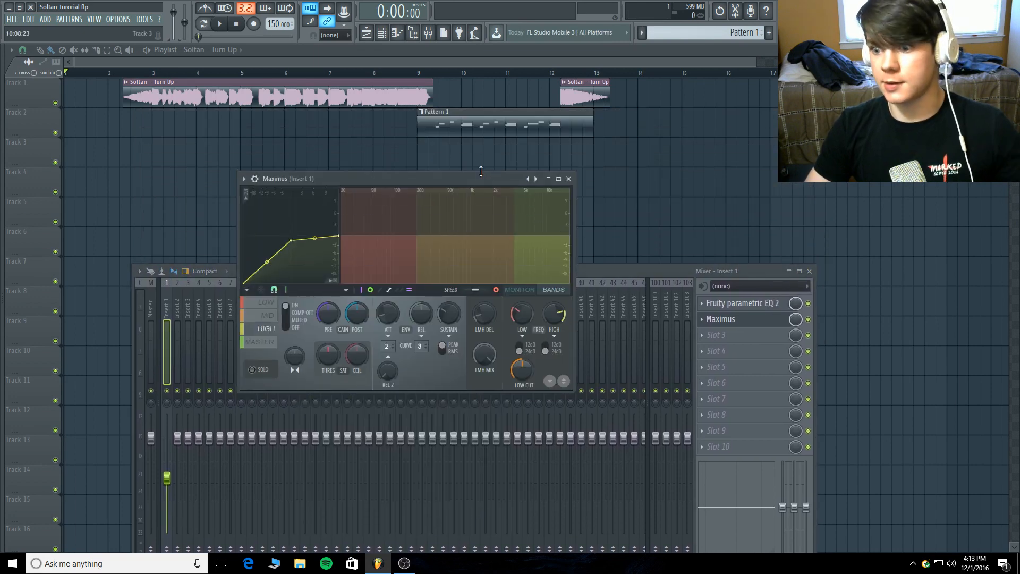
click(569, 178)
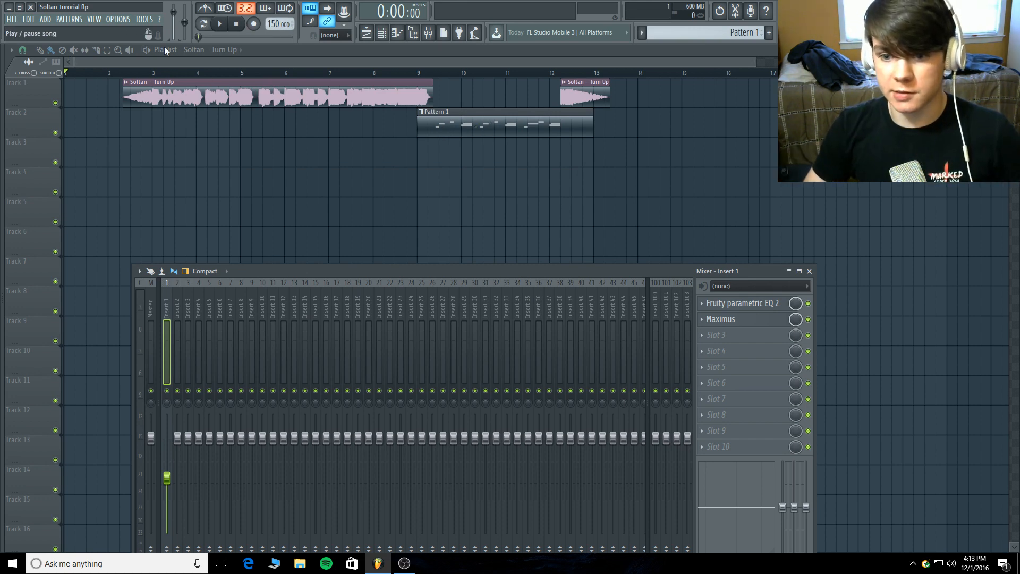
Play the arrangement from the start of the first Soltan - Turn Up clip through the Pattern 1 remake, and stop playback.
click(120, 71)
click(219, 27)
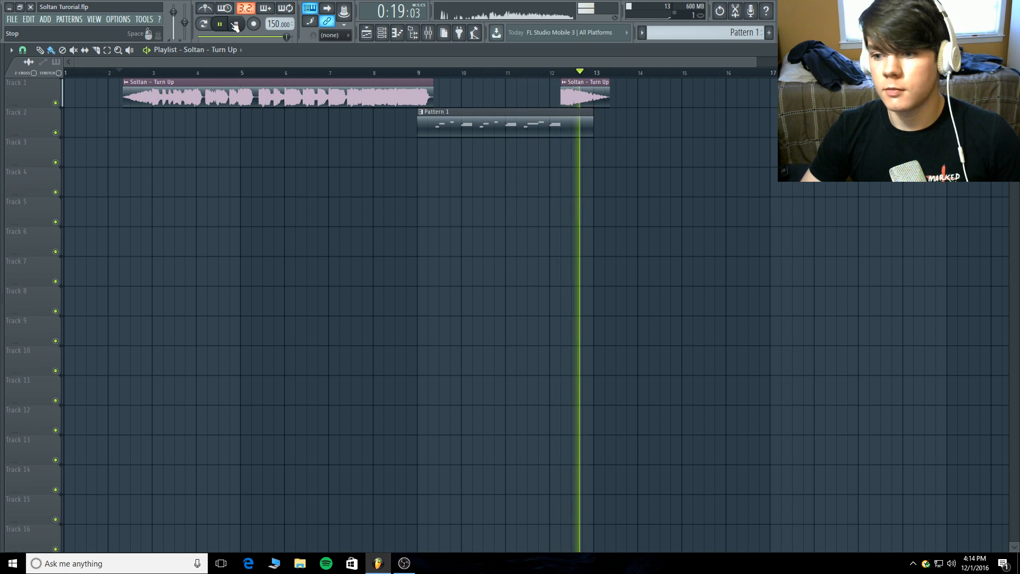
click(234, 25)
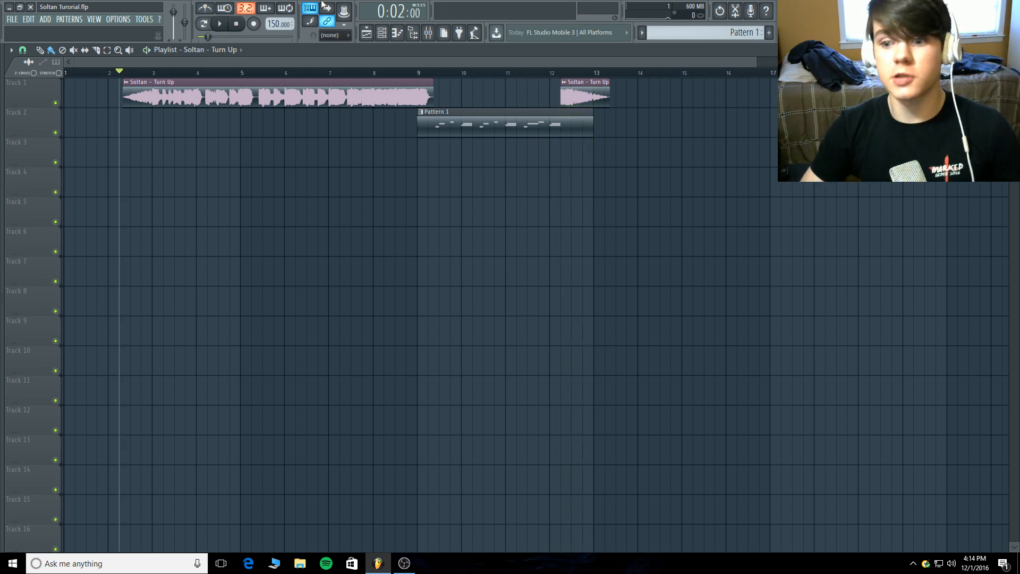
Open the Serum channel's plugin window from the channel rack and reposition it over the playlist.
click(382, 32)
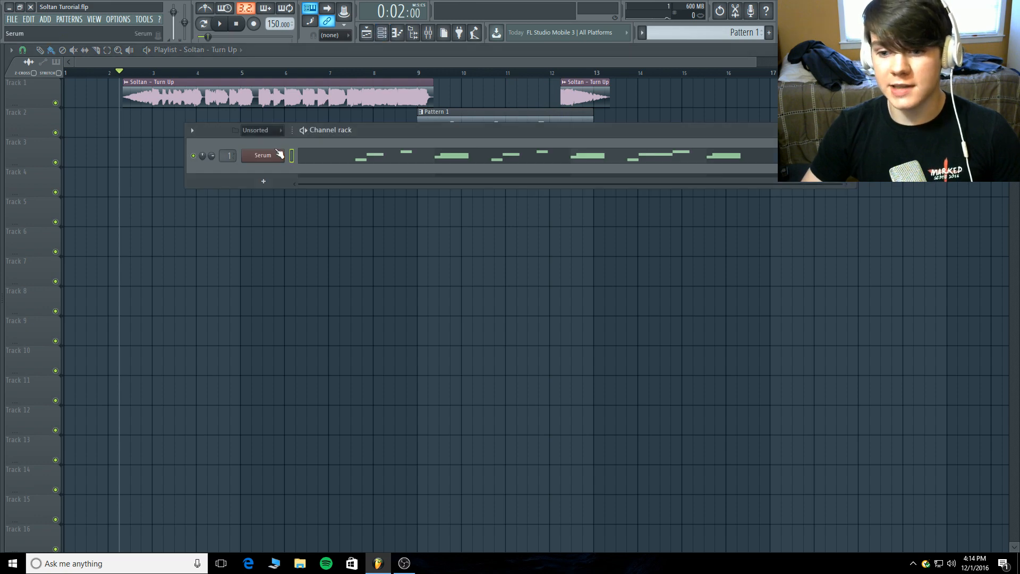
click(261, 156)
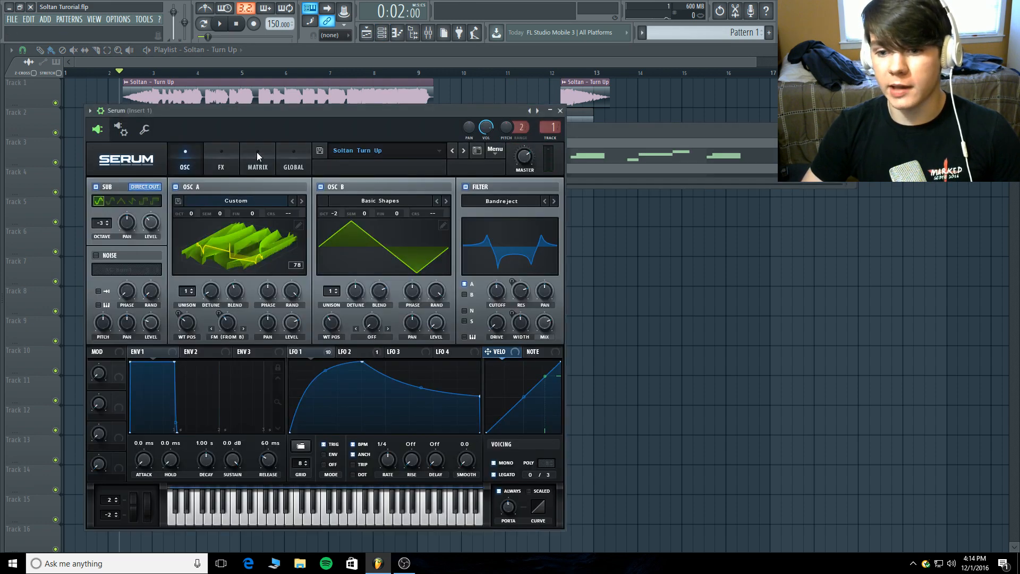
drag(260, 117, 246, 94)
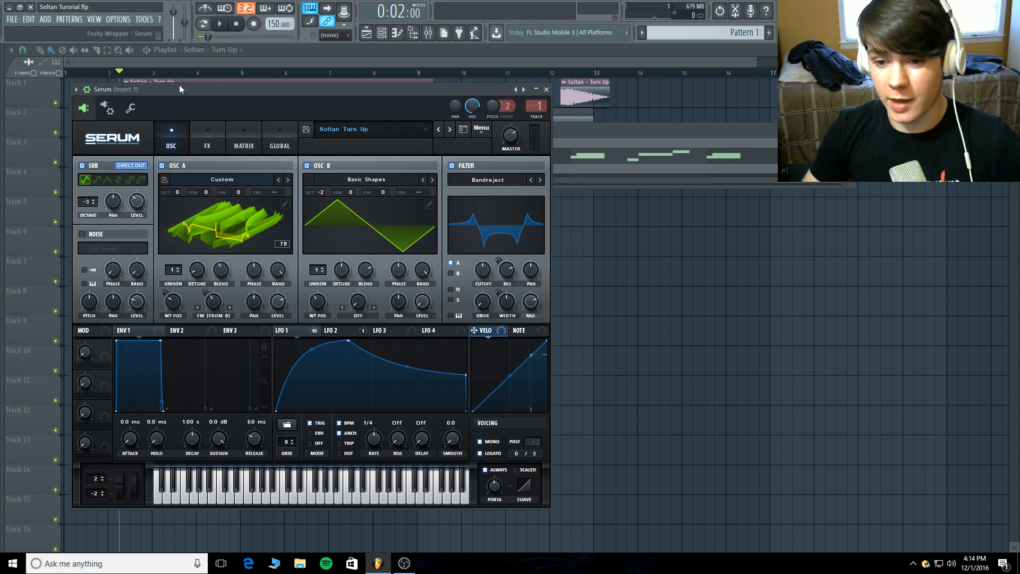
mouse_move(180, 85)
mouse_down()
mouse_move(218, 84)
mouse_move(181, 87)
mouse_up()
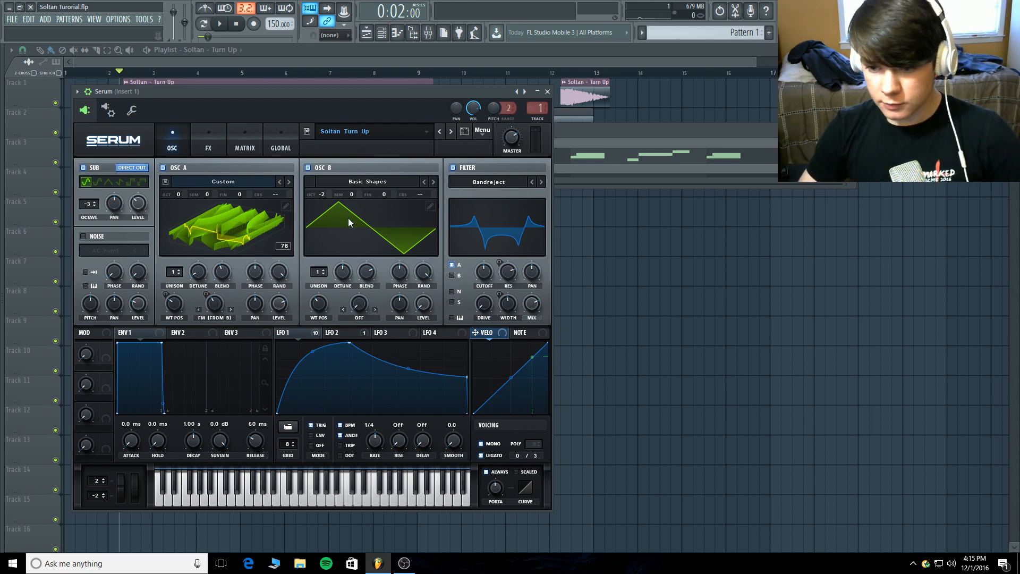
Review the Soltan Turn Up preset's effects chain and compare the LFO 1 and LFO 2 shapes and targets.
click(208, 146)
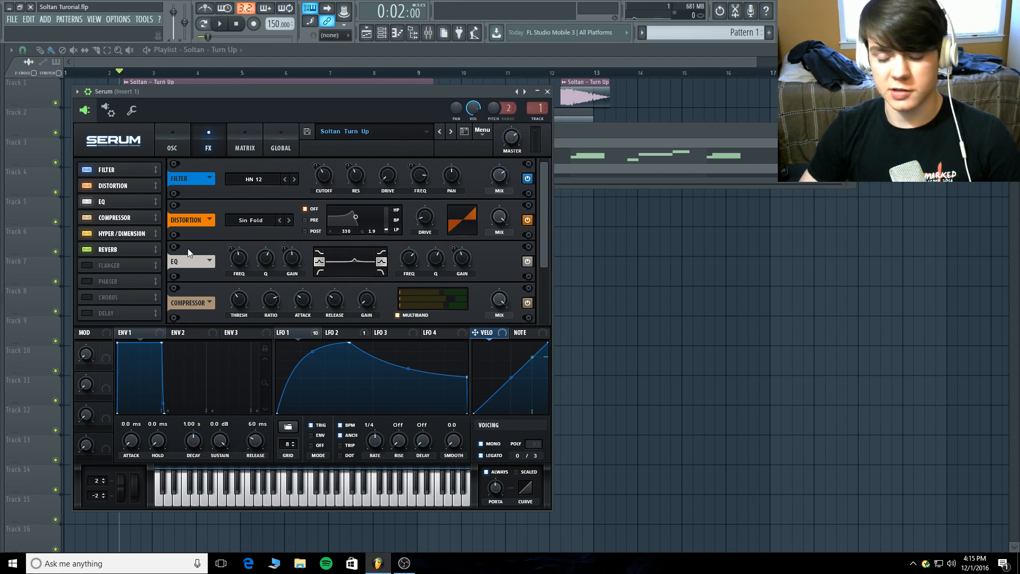
click(161, 137)
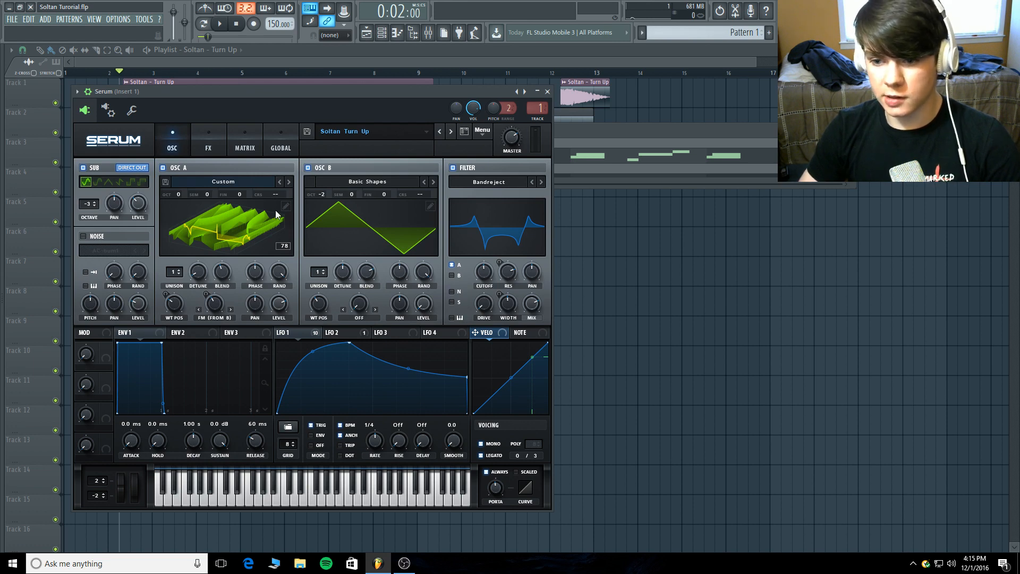
click(357, 334)
click(297, 334)
click(330, 333)
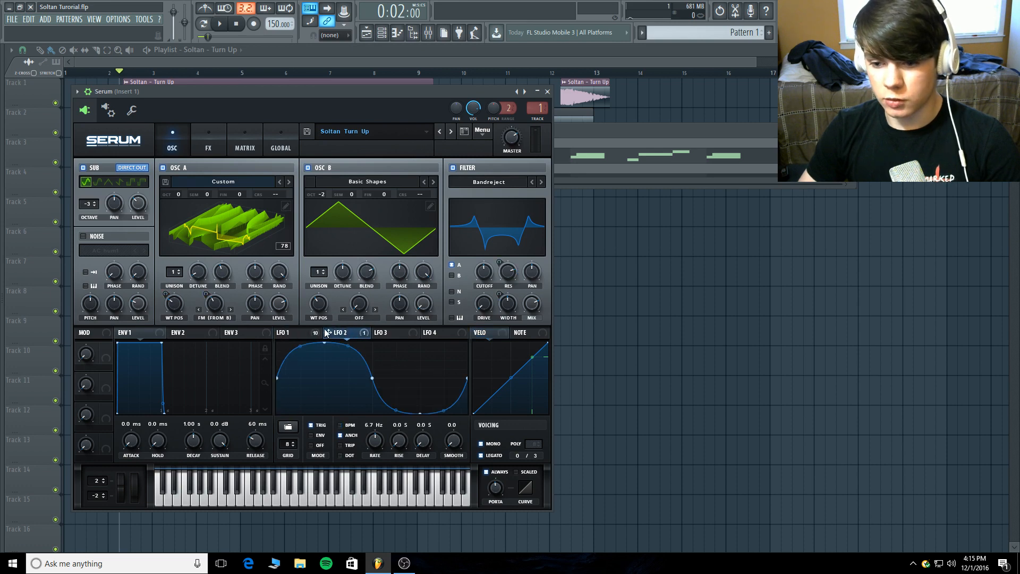
click(299, 334)
click(338, 335)
click(306, 336)
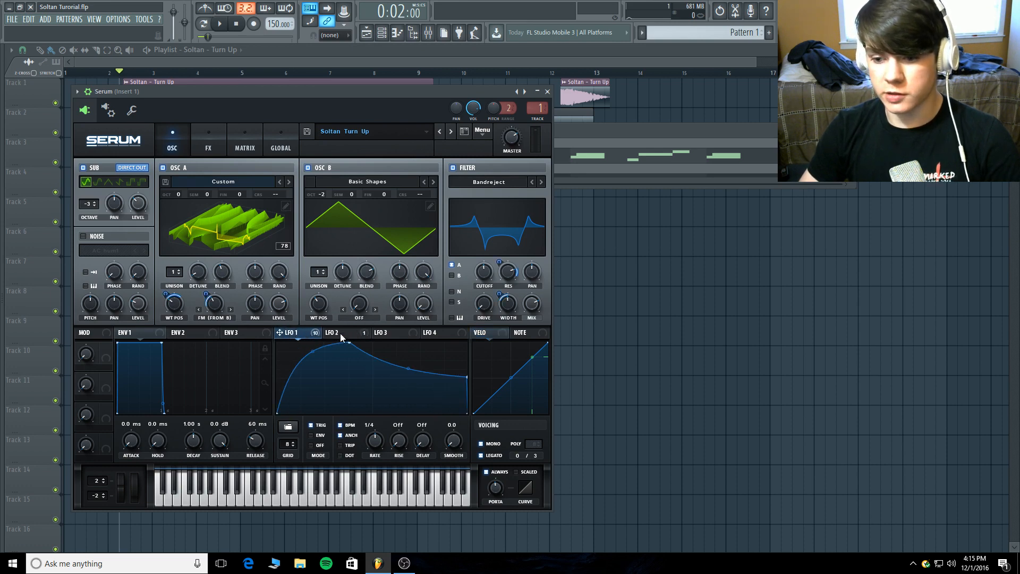
Examine the Fruity parametric EQ 2 curve on mixer Insert 1.
click(428, 33)
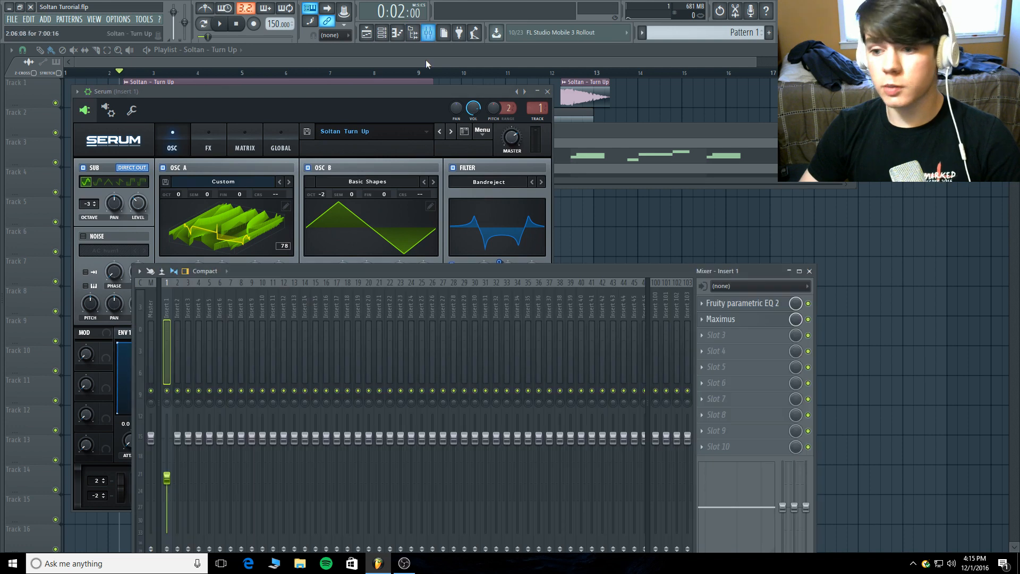
click(755, 303)
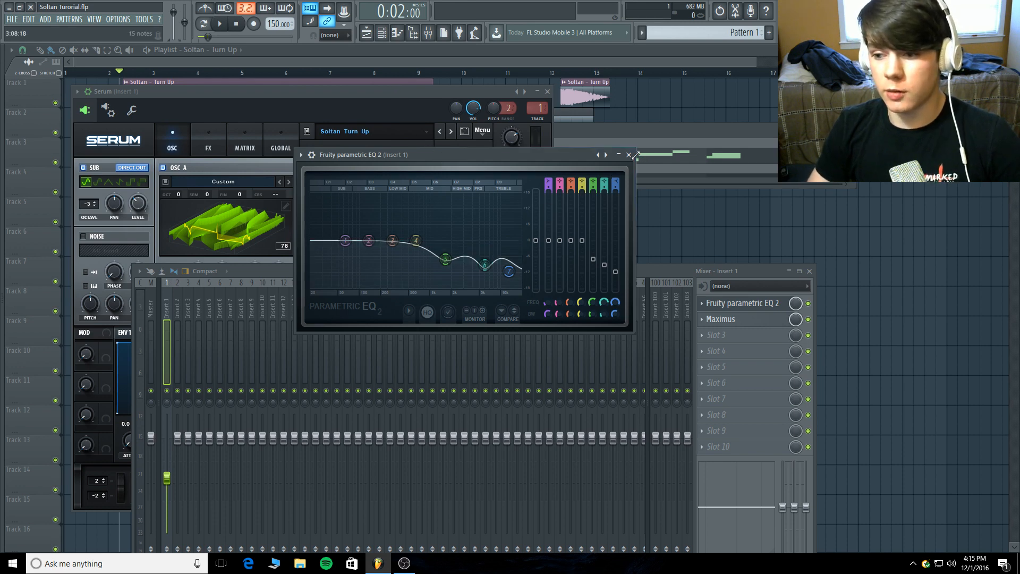
click(724, 303)
Examine the master, high, mid and low band curves in Maximus on Insert 1, and close Maximus and the mixer.
click(728, 319)
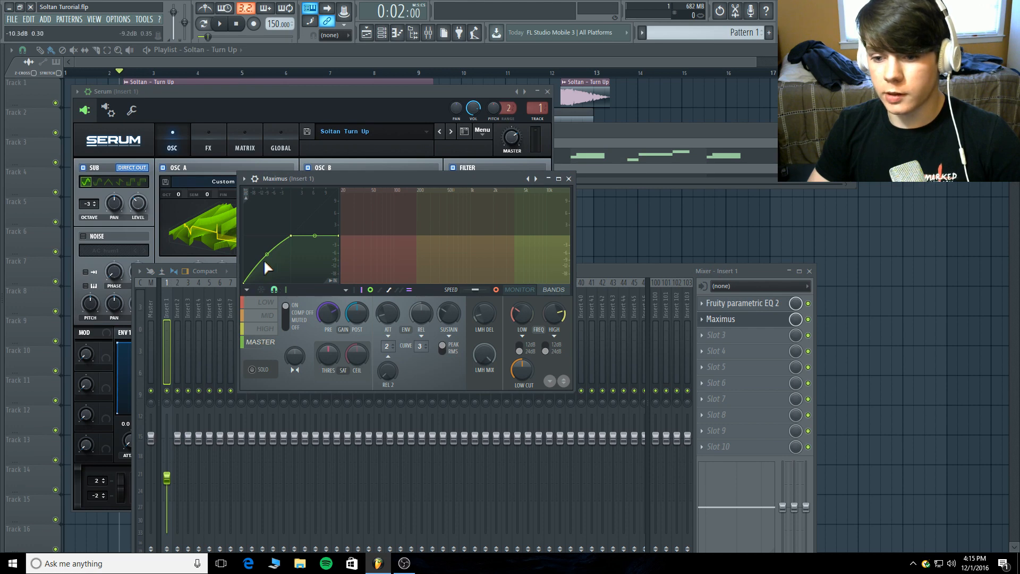
click(272, 329)
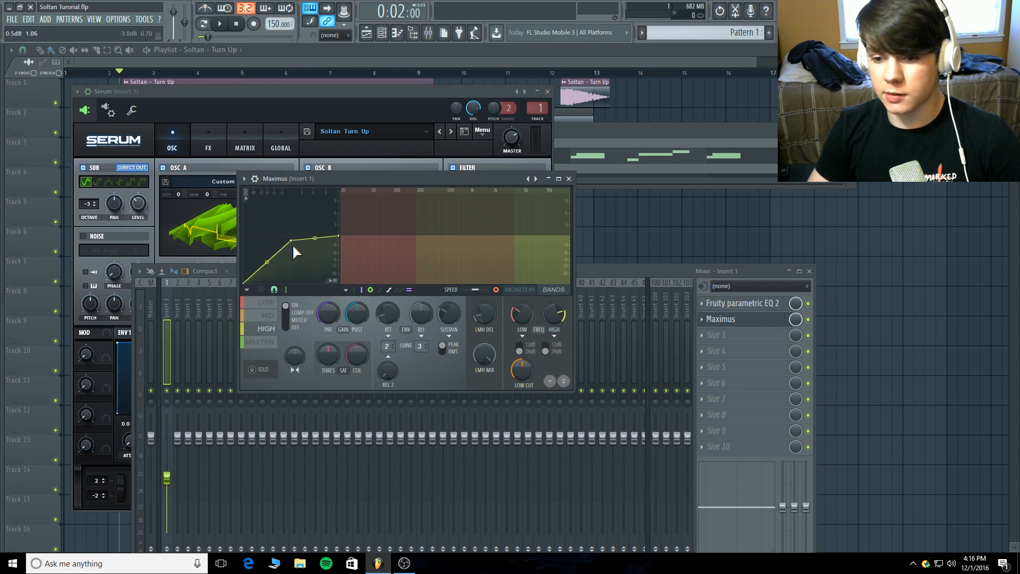
click(269, 315)
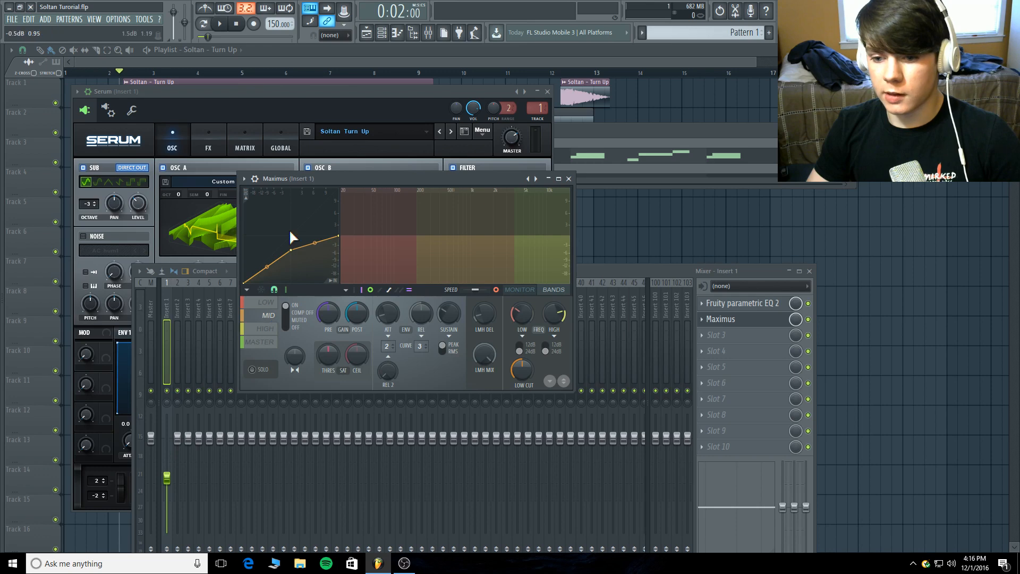
click(268, 301)
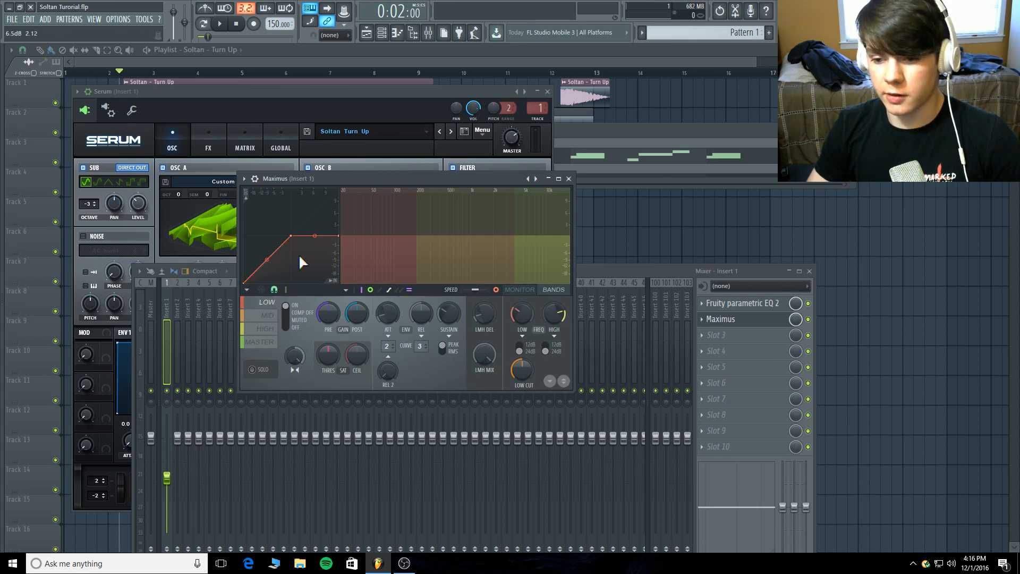
click(569, 178)
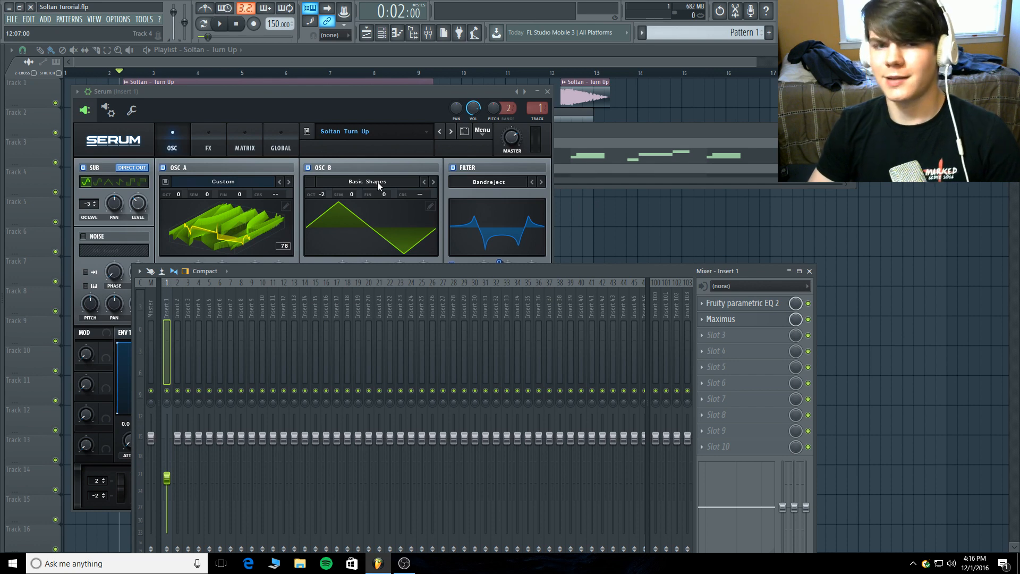
click(809, 271)
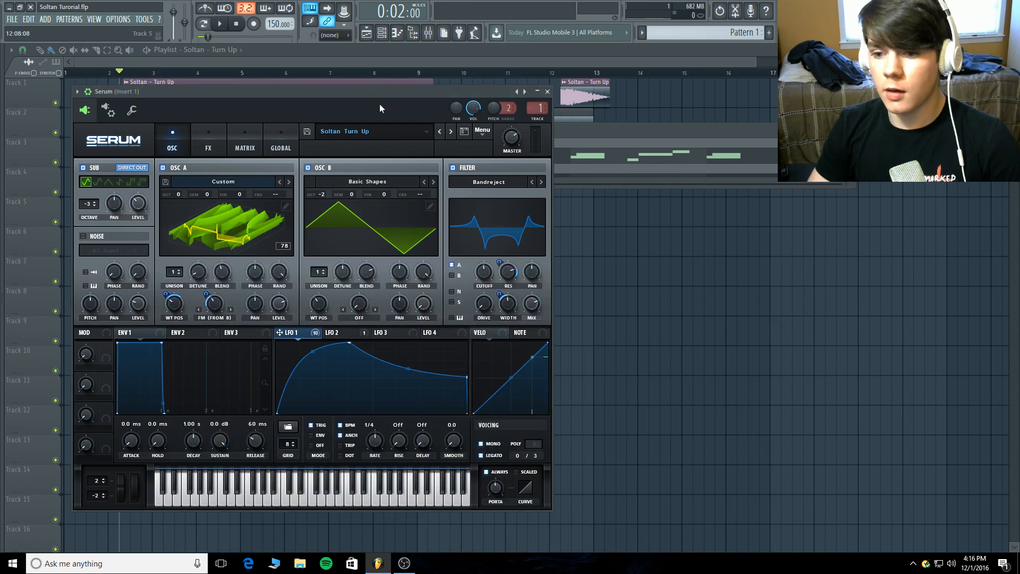
Show oscillator A's wavetable as a 2D waveform and examine LFO 1's destinations and its modulation of wavetable position and FM.
drag(381, 95, 468, 106)
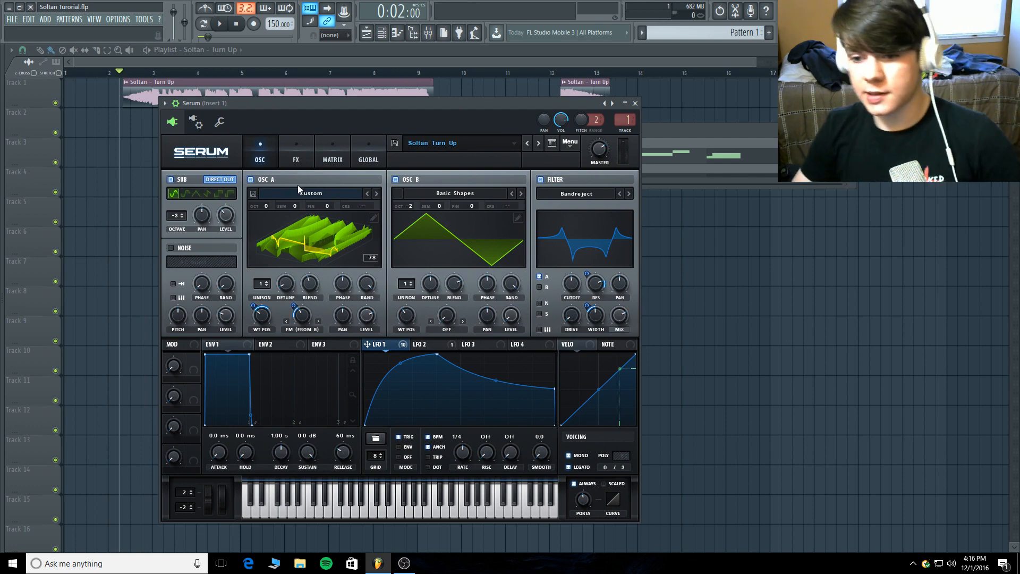
click(293, 225)
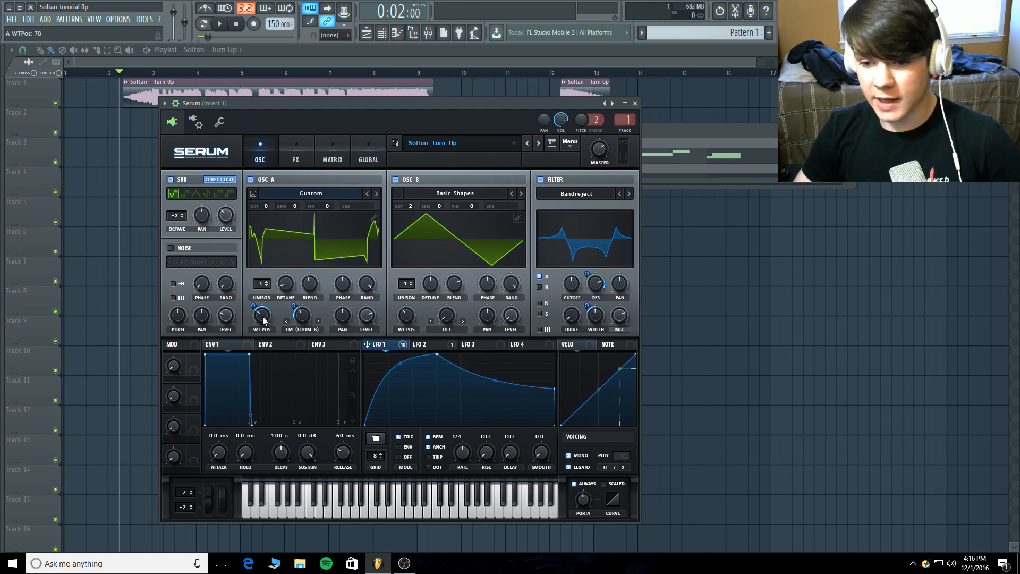
mouse_move(253, 307)
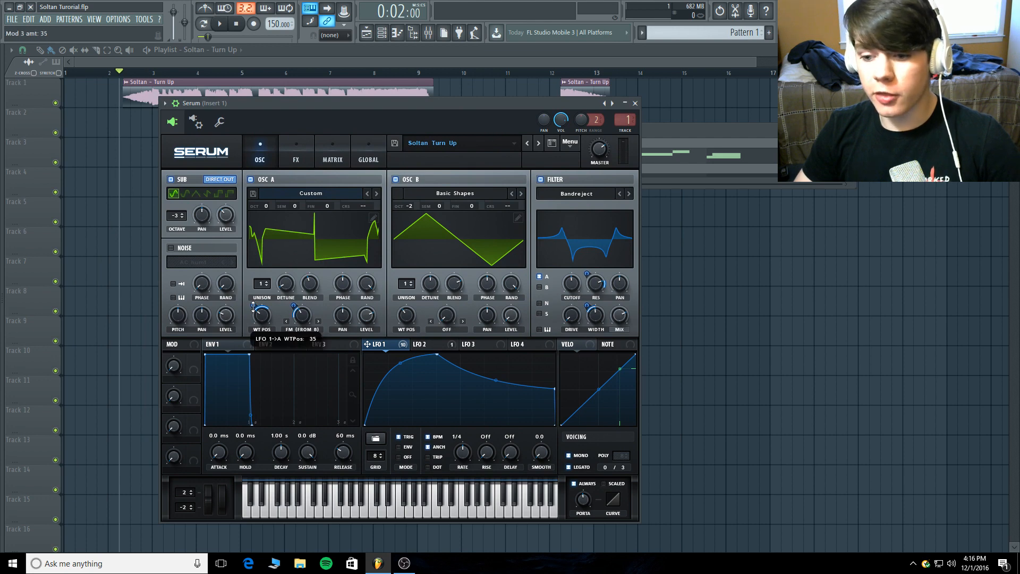
mouse_move(375, 346)
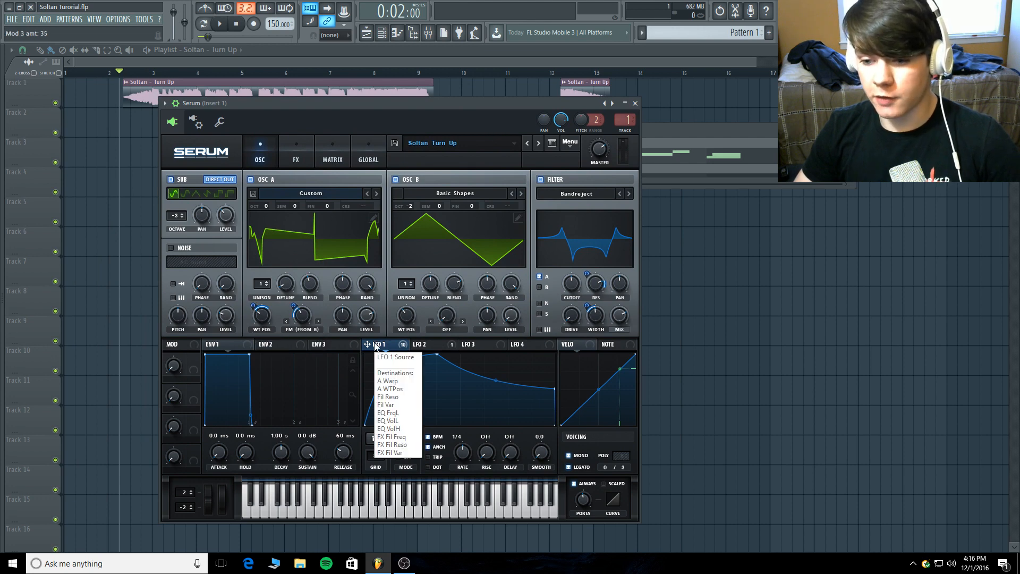
click(435, 343)
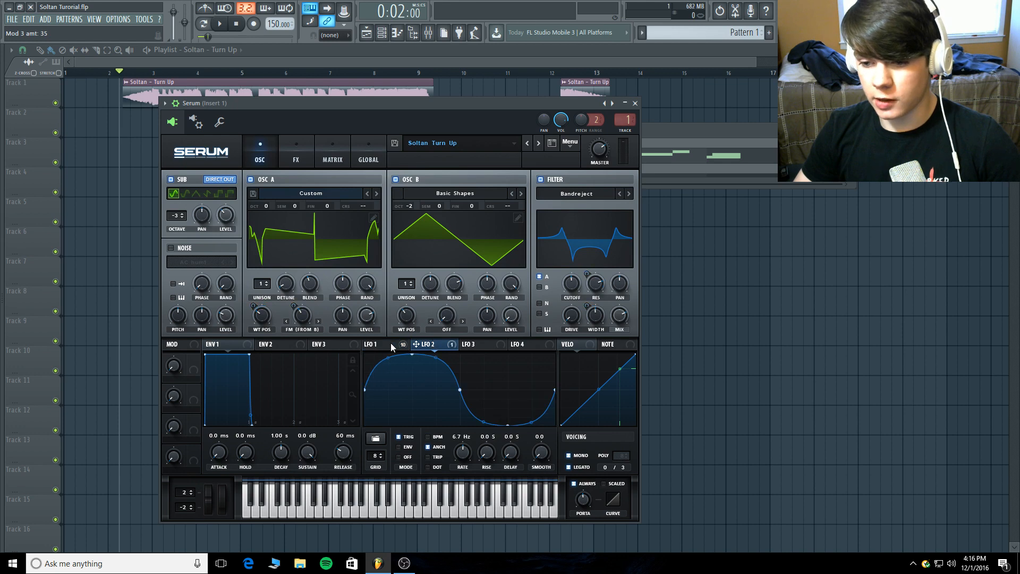
click(384, 343)
mouse_move(302, 319)
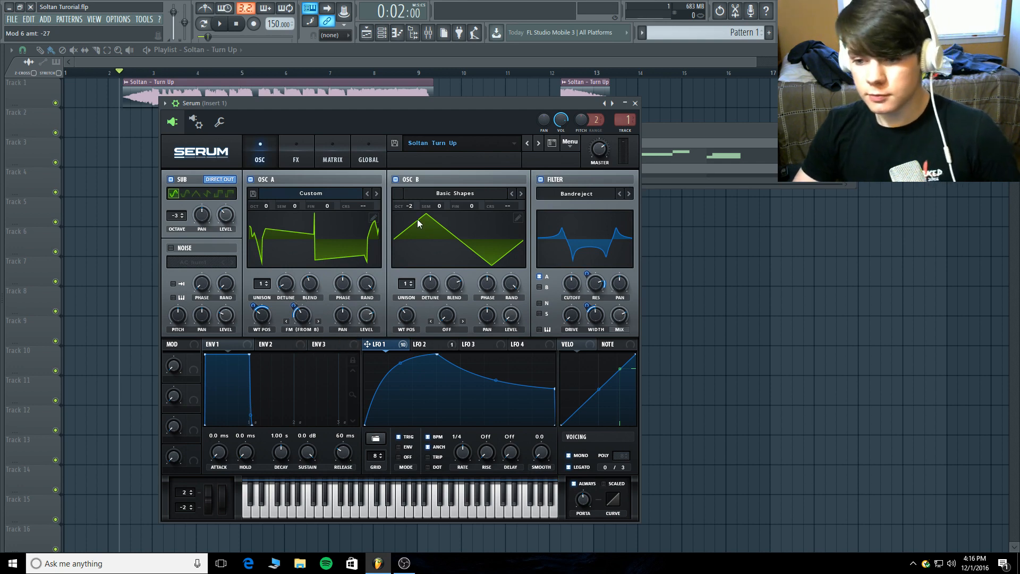
Compare the bass in pattern playback with oscillator B disabled and re-enabled, leaving oscillator B on and playback stopped.
click(395, 179)
click(210, 29)
click(219, 23)
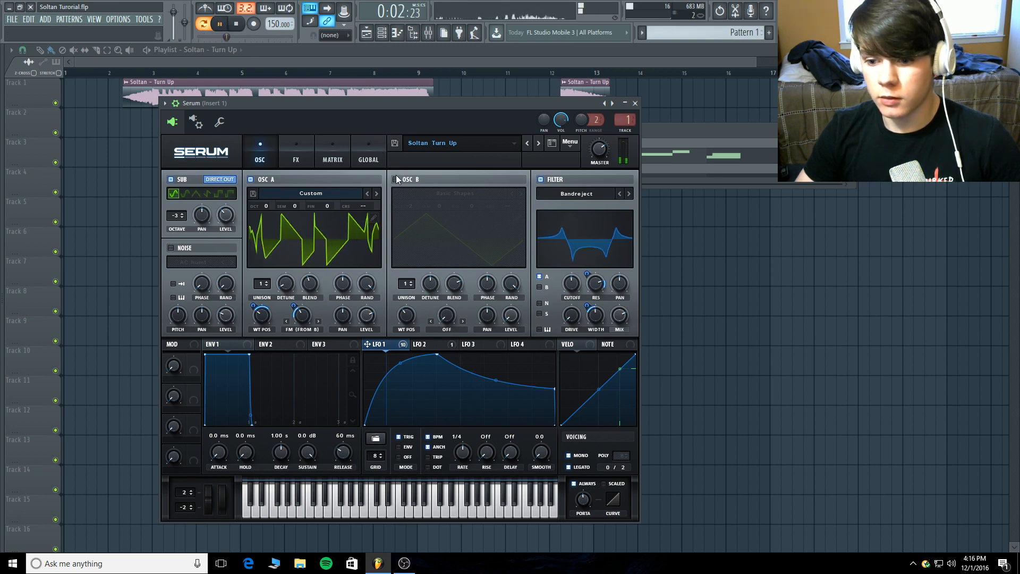
click(236, 24)
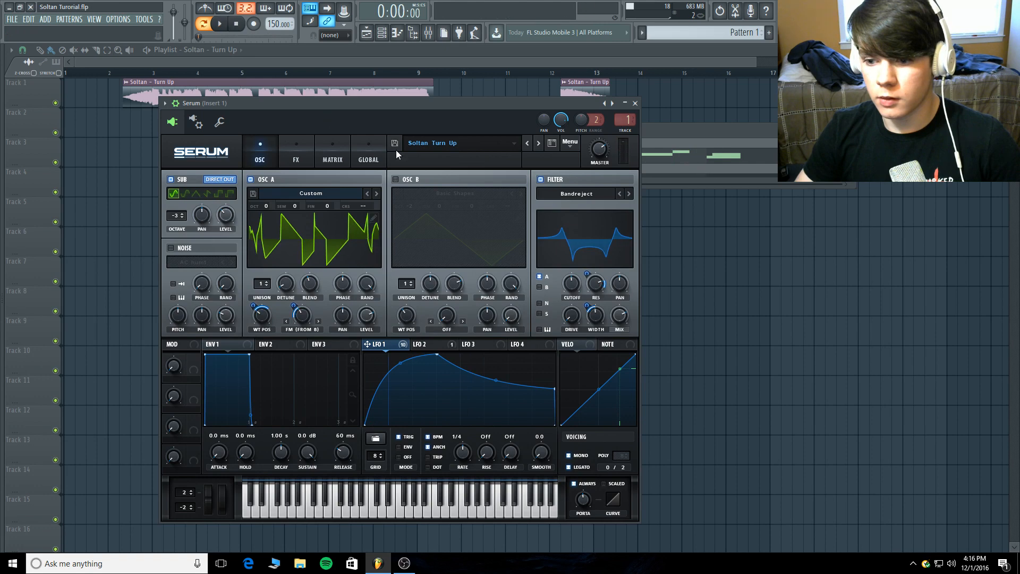
click(395, 179)
click(237, 24)
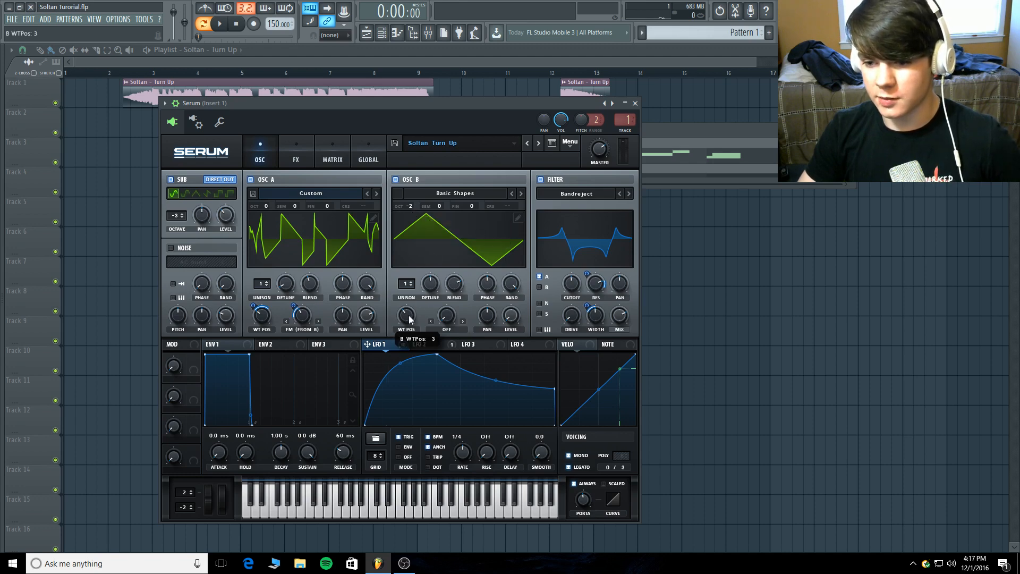
Check oscillator B's wavetable position and switch its Basic Shapes display to the 3D view.
mouse_move(408, 316)
mouse_down()
mouse_move(408, 331)
mouse_move(407, 320)
mouse_up()
click(417, 241)
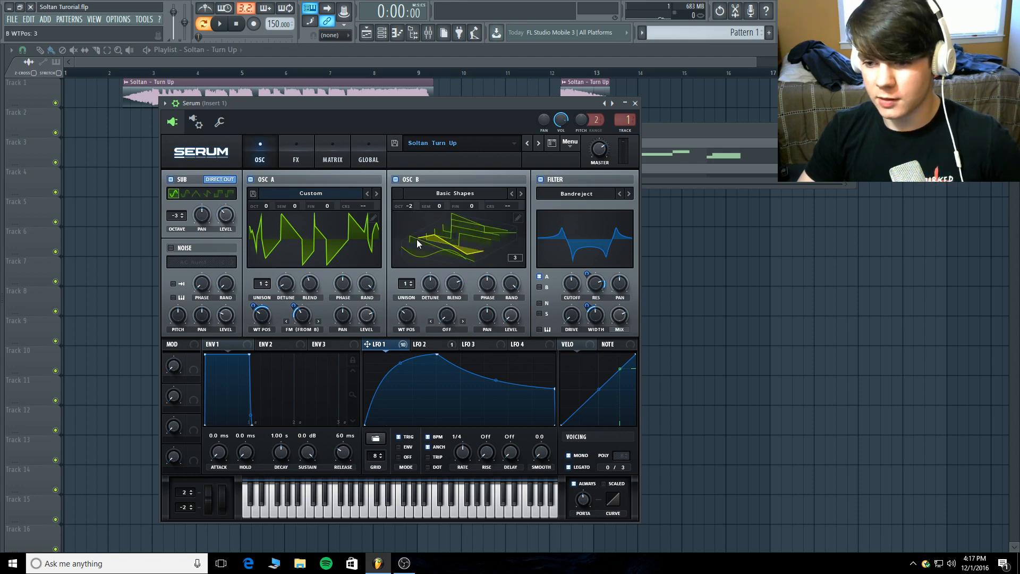
Return oscillator B's display to the 2D waveform, and check its level and the filter routing, leaving only oscillator A routed to the filter.
click(458, 242)
click(510, 320)
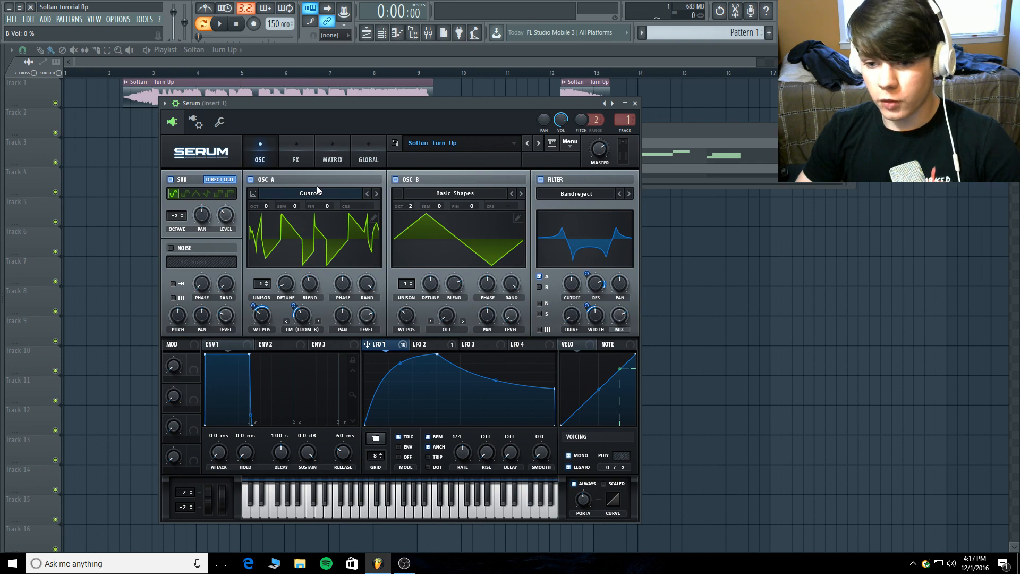
click(540, 278)
click(540, 278)
click(540, 288)
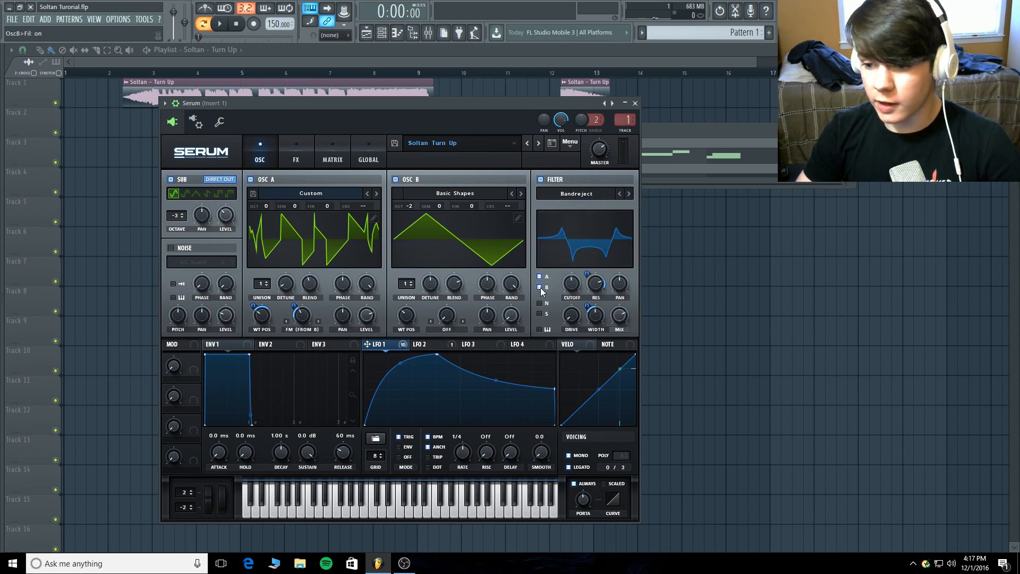
click(540, 287)
drag(511, 321, 509, 355)
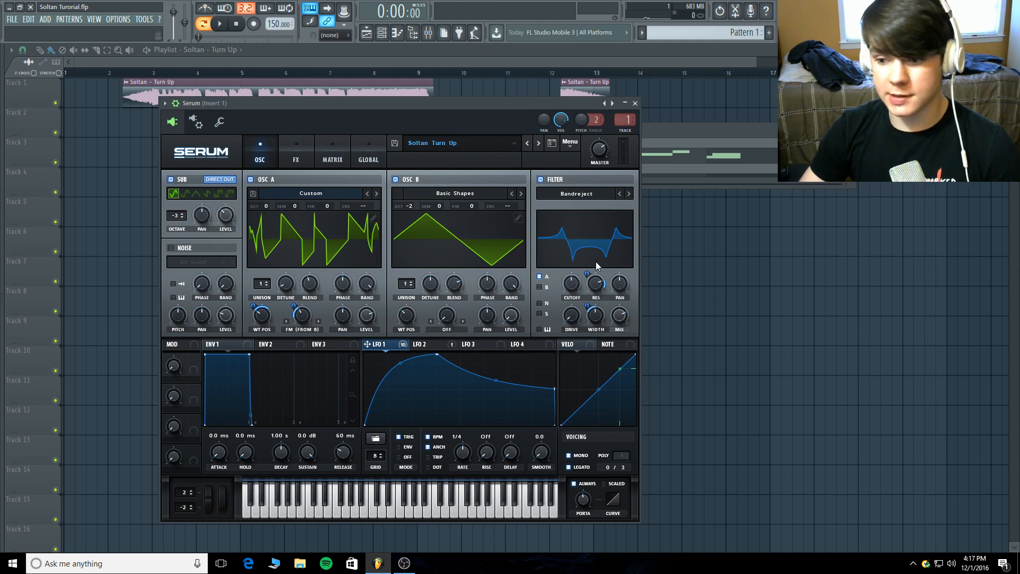
Check the Bandreject filter's width and its LFO 1 modulation, try the filter mix at full, and set the mix to 74%.
mouse_move(578, 291)
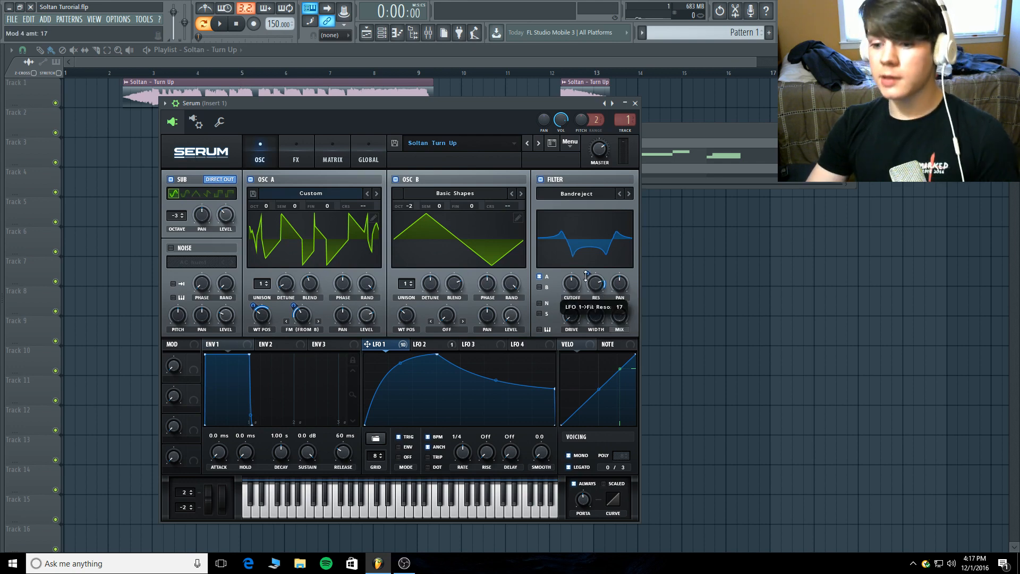
click(598, 320)
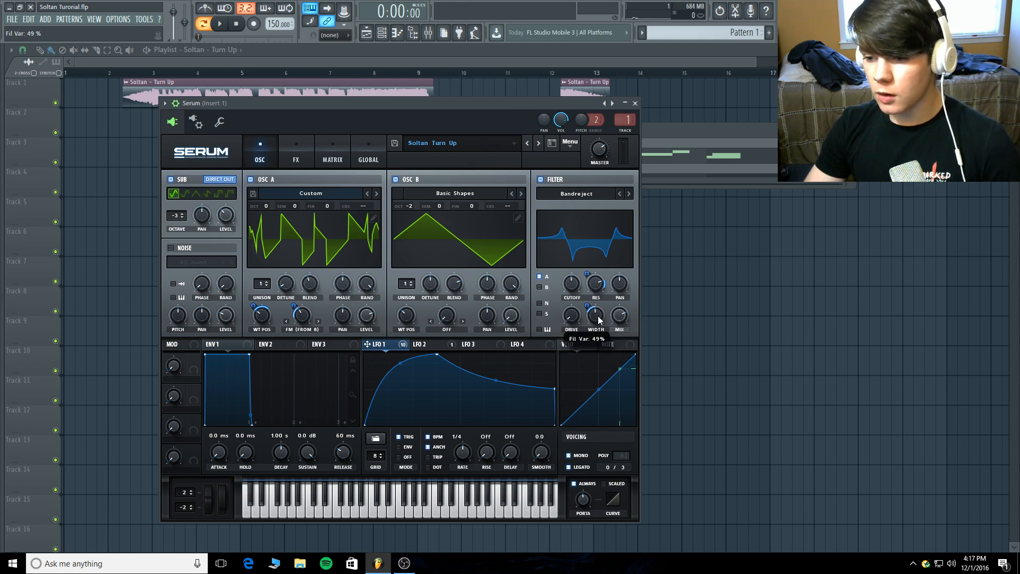
drag(586, 306, 585, 309)
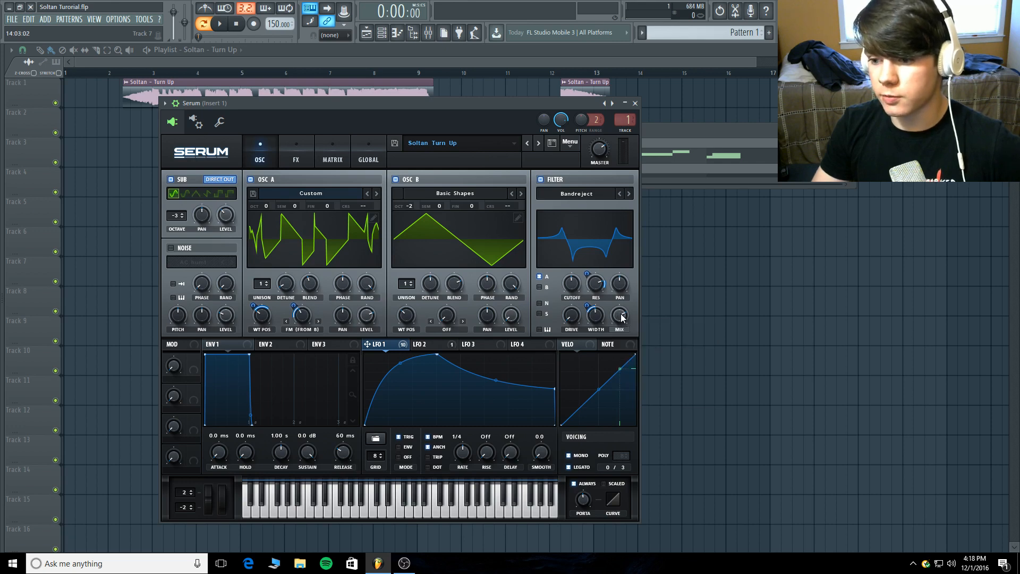
drag(621, 315, 633, 202)
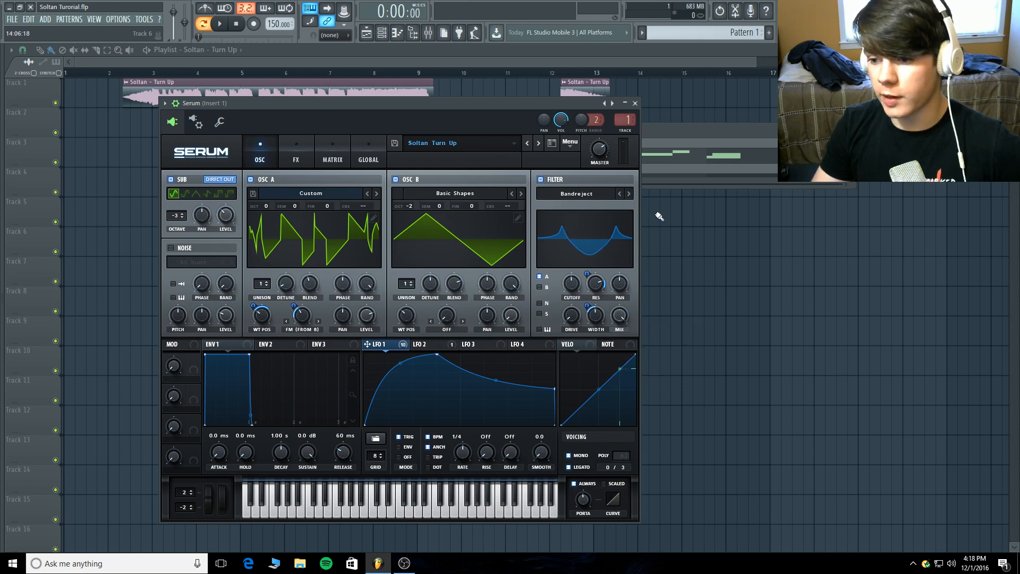
drag(625, 318, 622, 345)
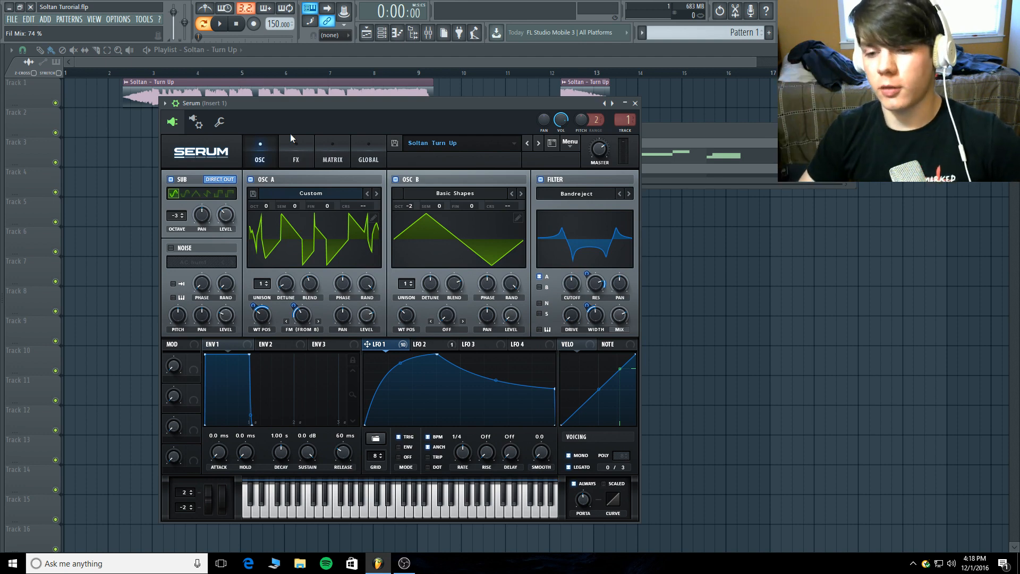
Switch the sub oscillator off and back on, and play single keyboard notes to hear how LFO 1 shapes the sound.
click(170, 180)
click(171, 180)
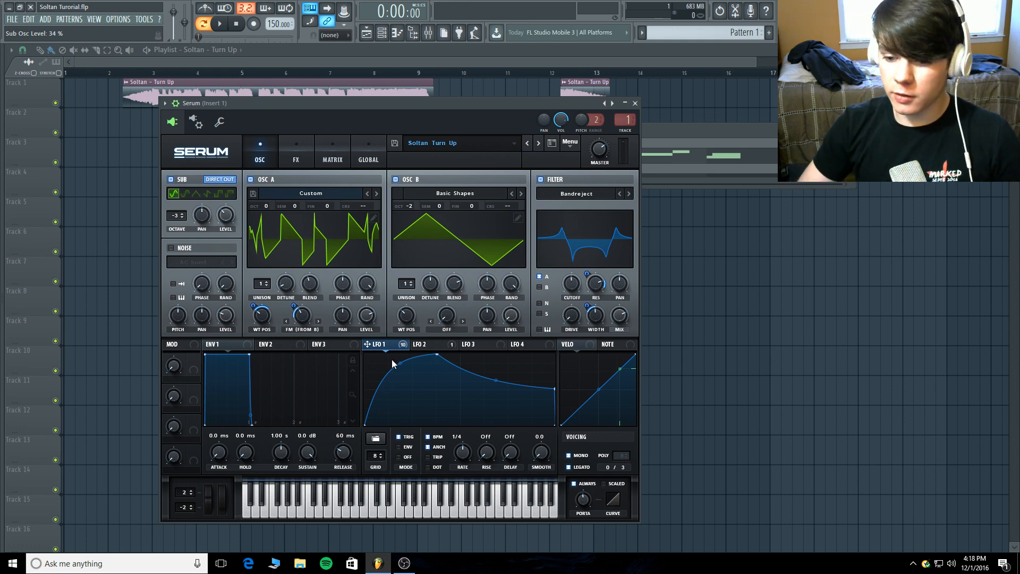
click(393, 511)
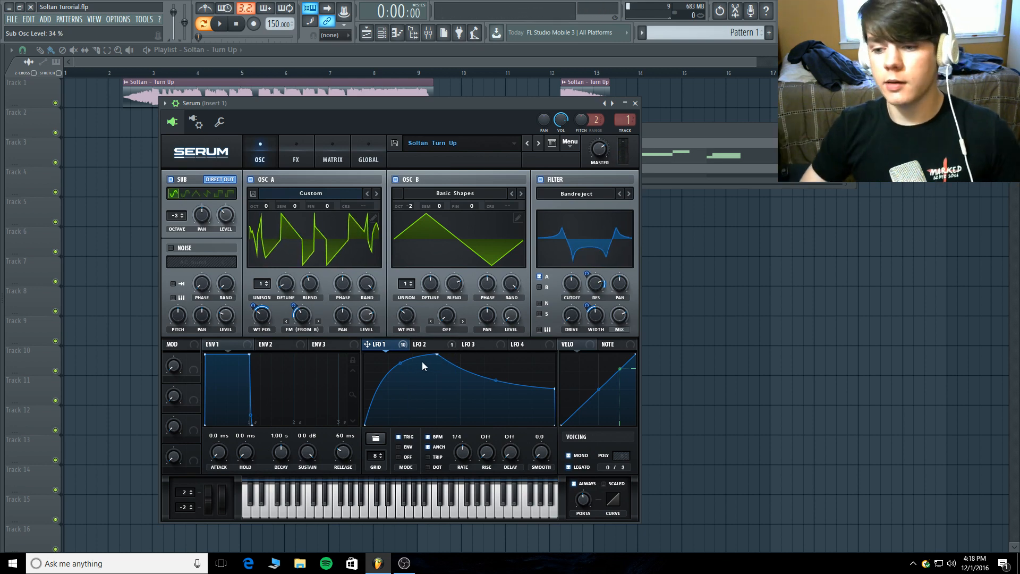
click(455, 512)
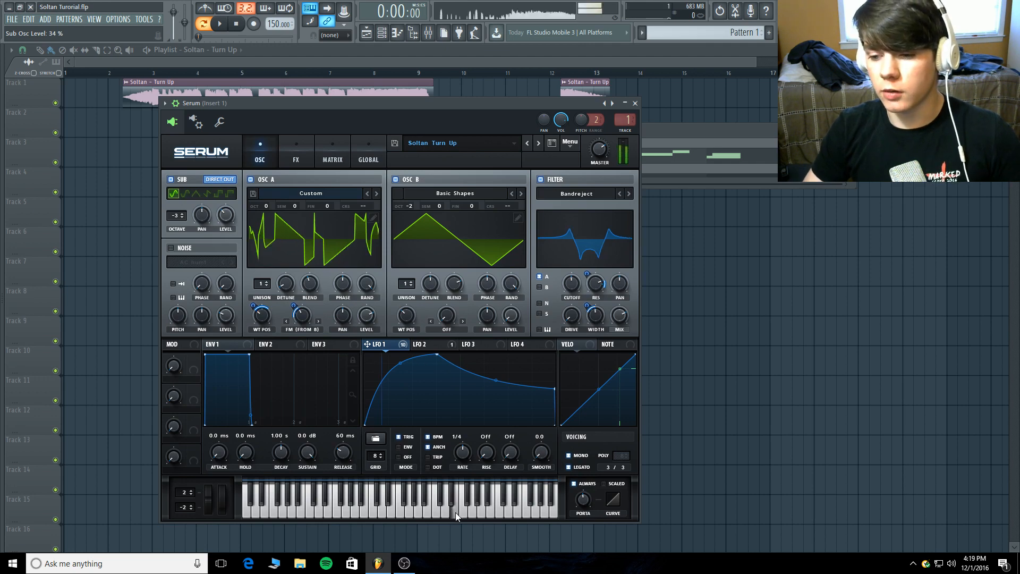
click(395, 510)
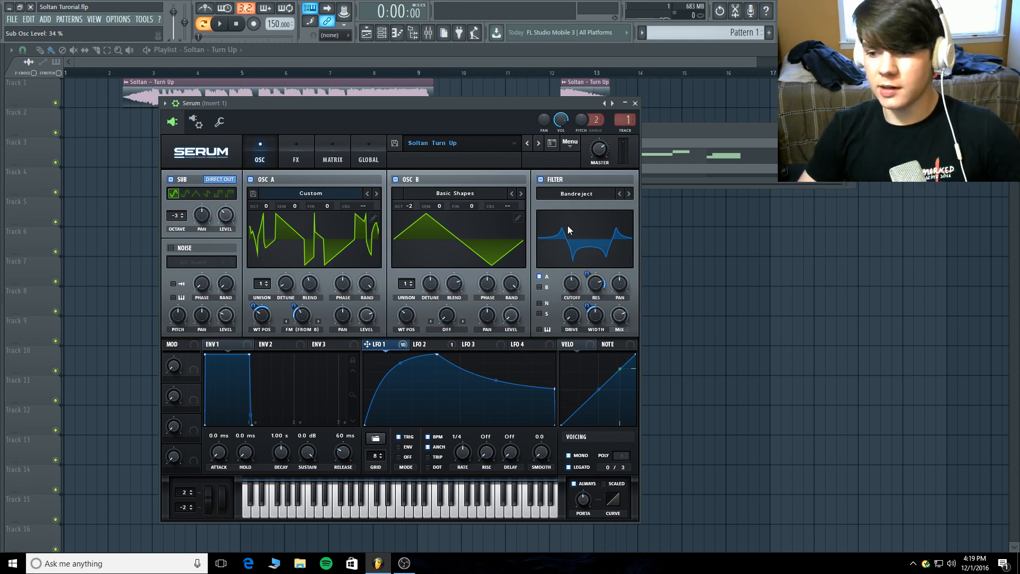
mouse_move(555, 389)
mouse_down()
mouse_move(548, 429)
mouse_move(561, 389)
mouse_up()
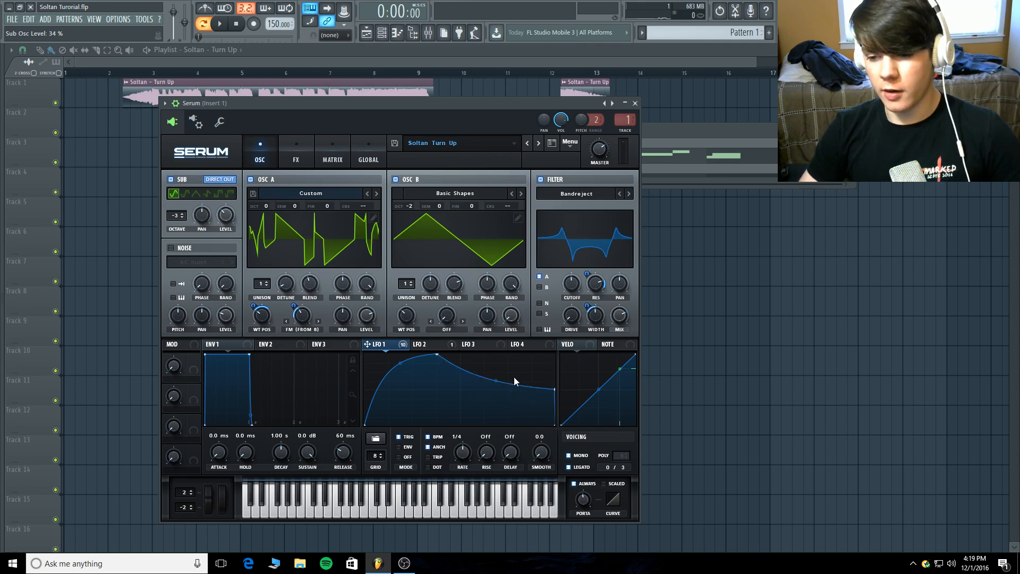
Load the Basic sine shape into LFO 2.
click(429, 345)
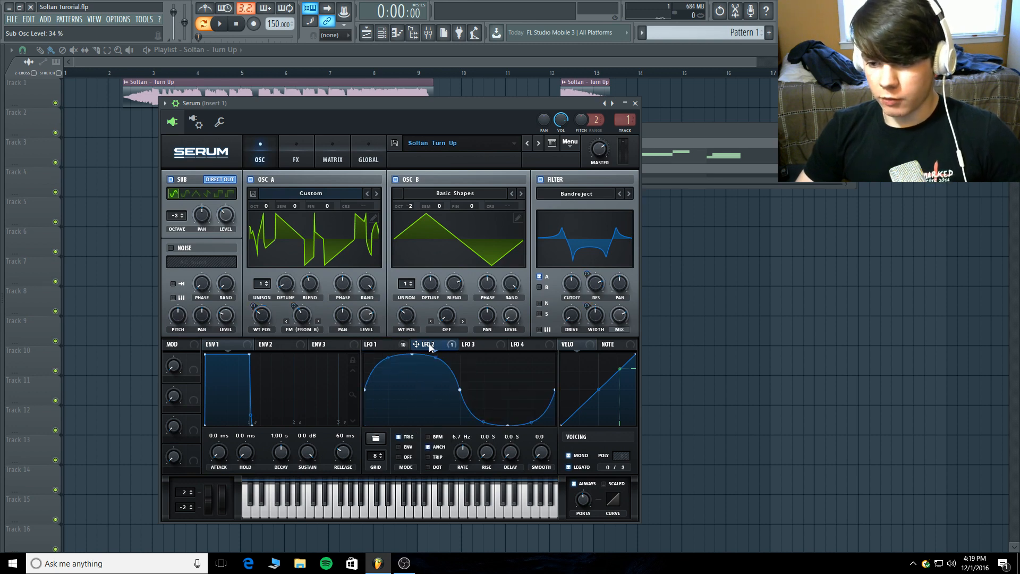
click(378, 439)
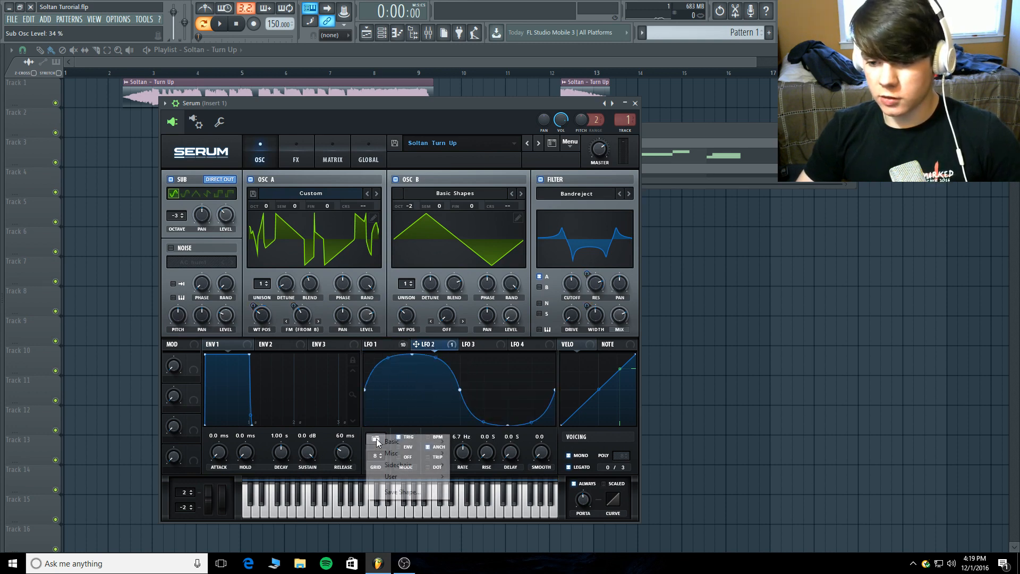
mouse_move(386, 446)
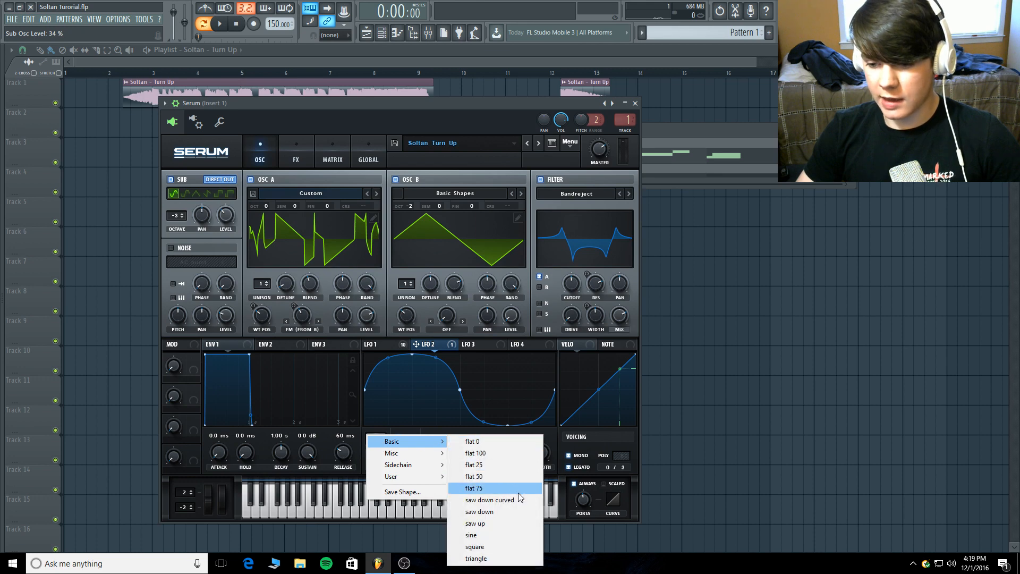
click(497, 534)
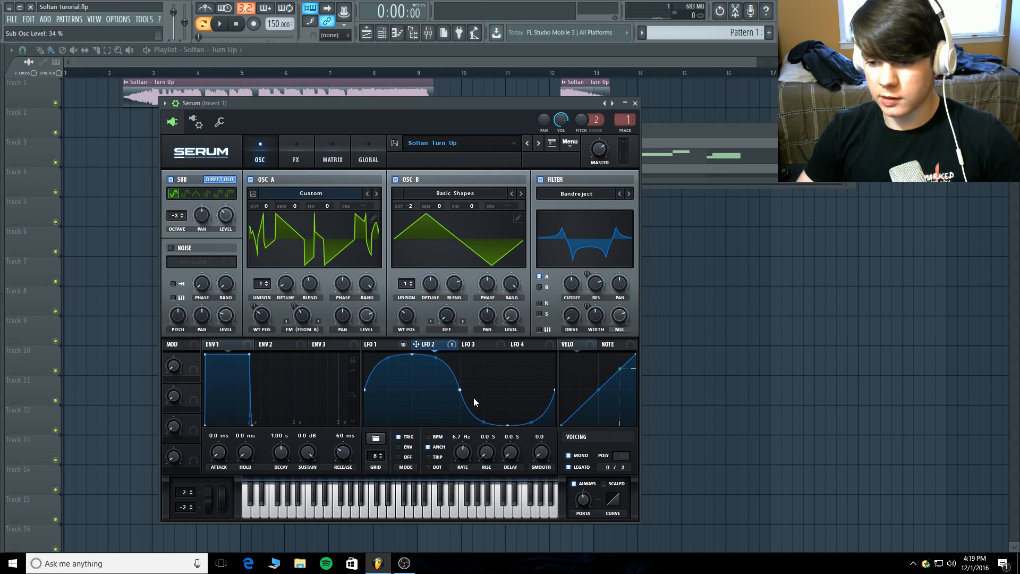
Route LFO 2 to the global Mast.Tun destination in the modulation matrix, with amount 4 and output 27.
click(332, 157)
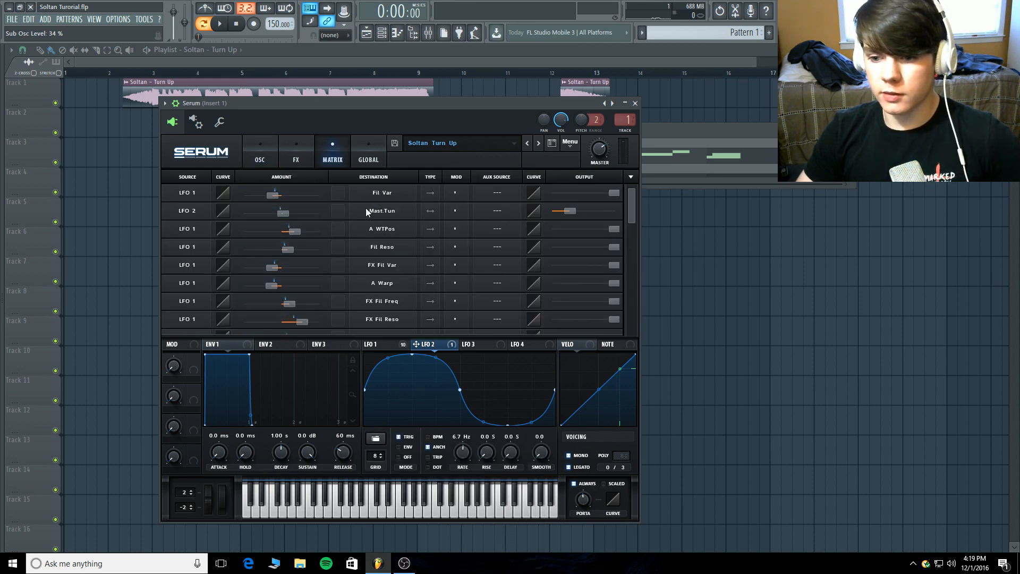
click(190, 211)
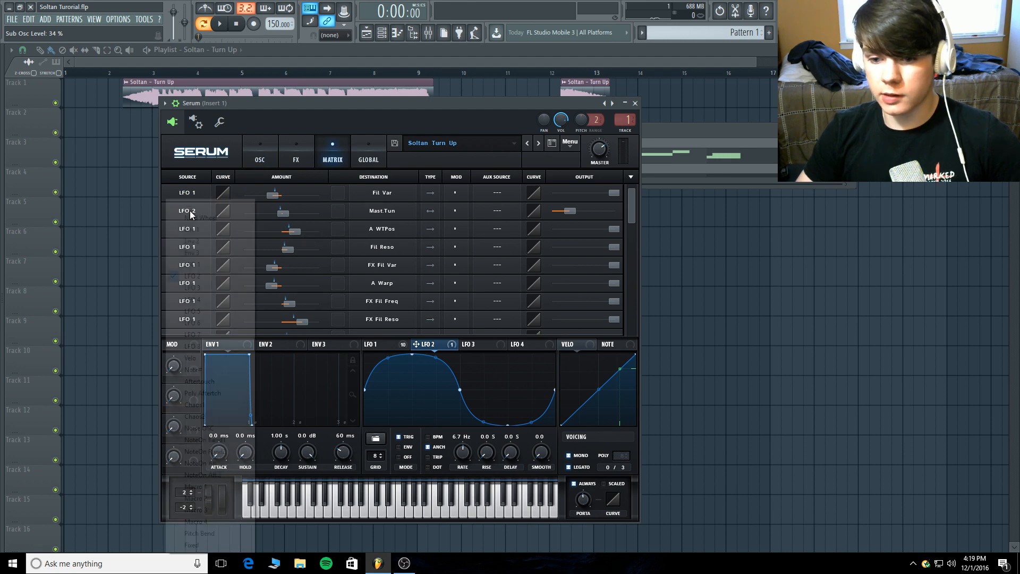
click(185, 275)
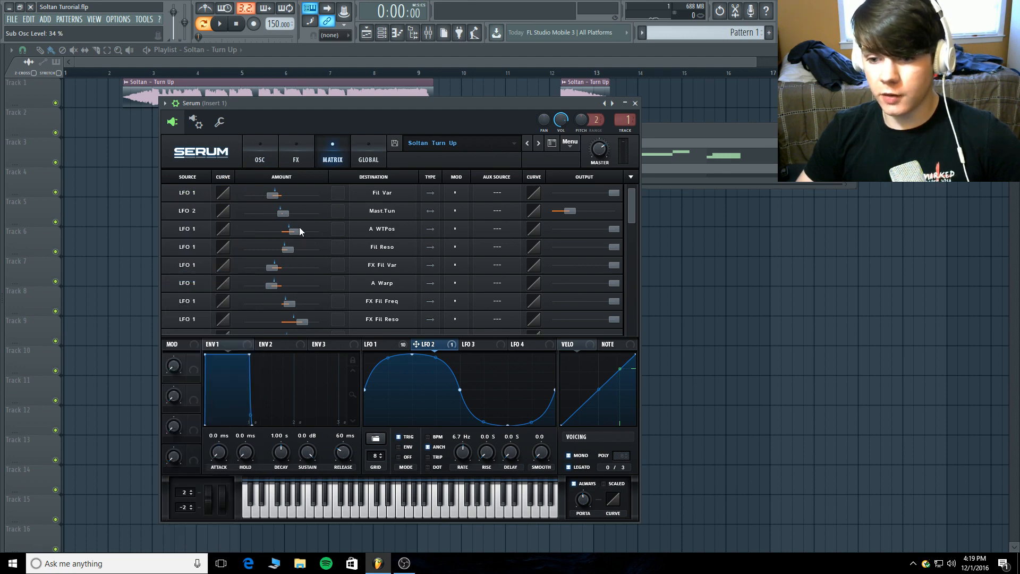
click(374, 212)
mouse_move(404, 307)
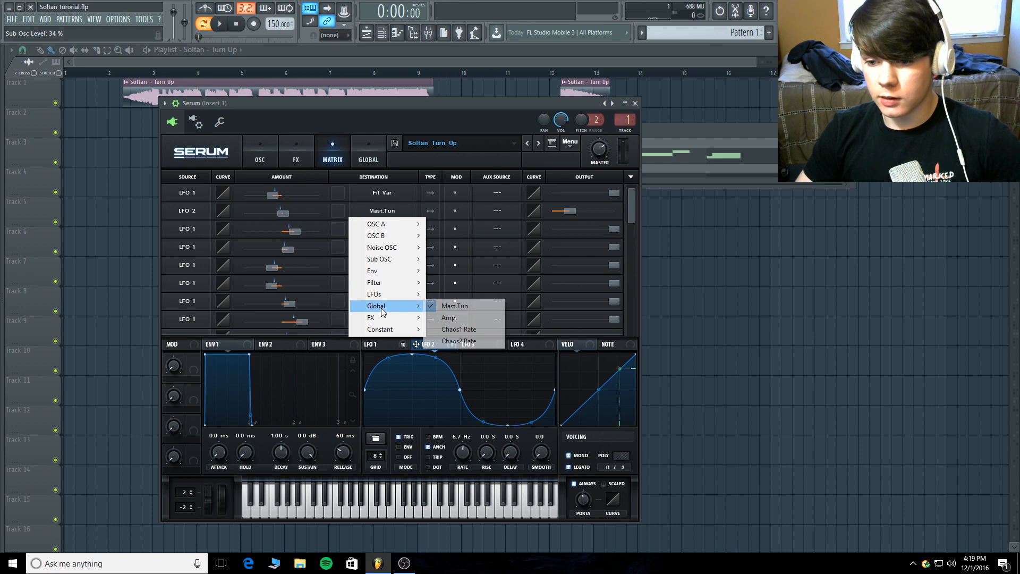
click(436, 307)
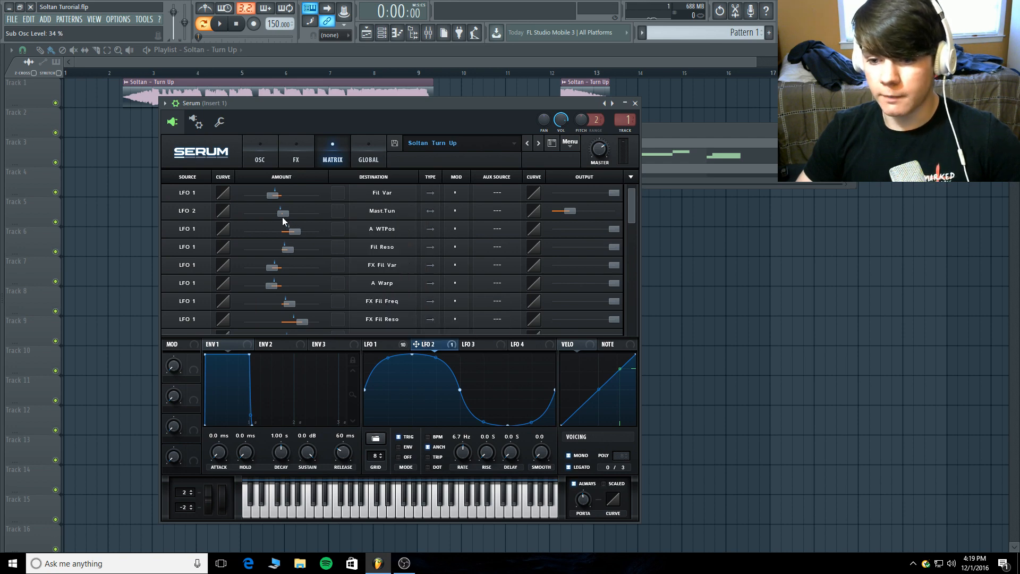
click(282, 216)
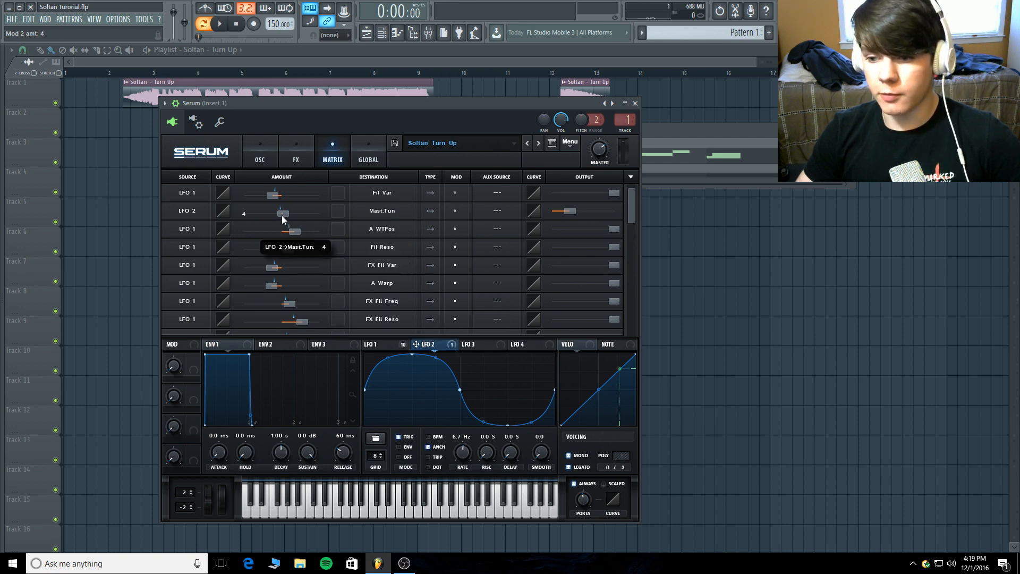
click(571, 212)
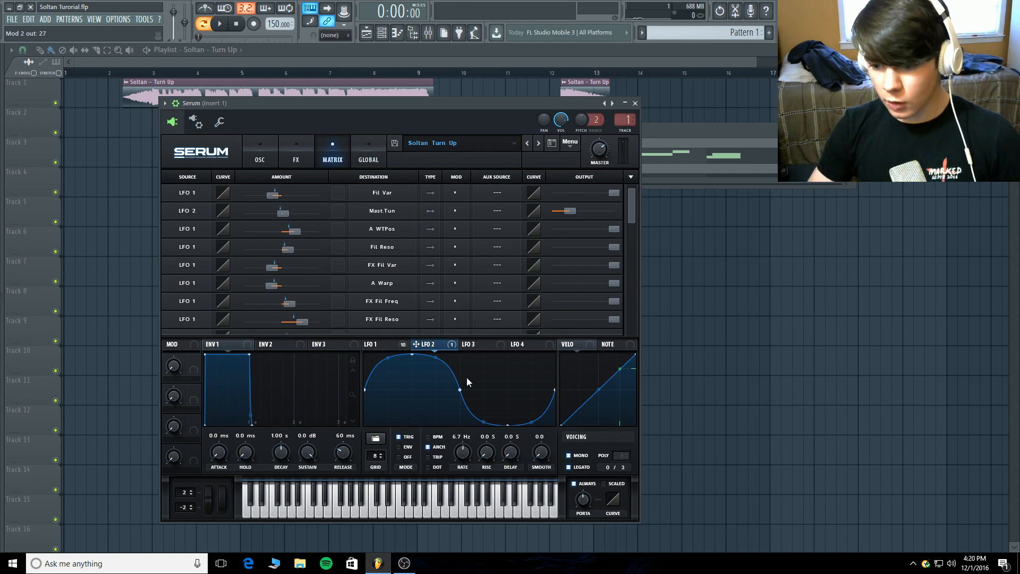
Toggle Mono voicing off and back on, and check the portamento time.
click(570, 457)
click(570, 457)
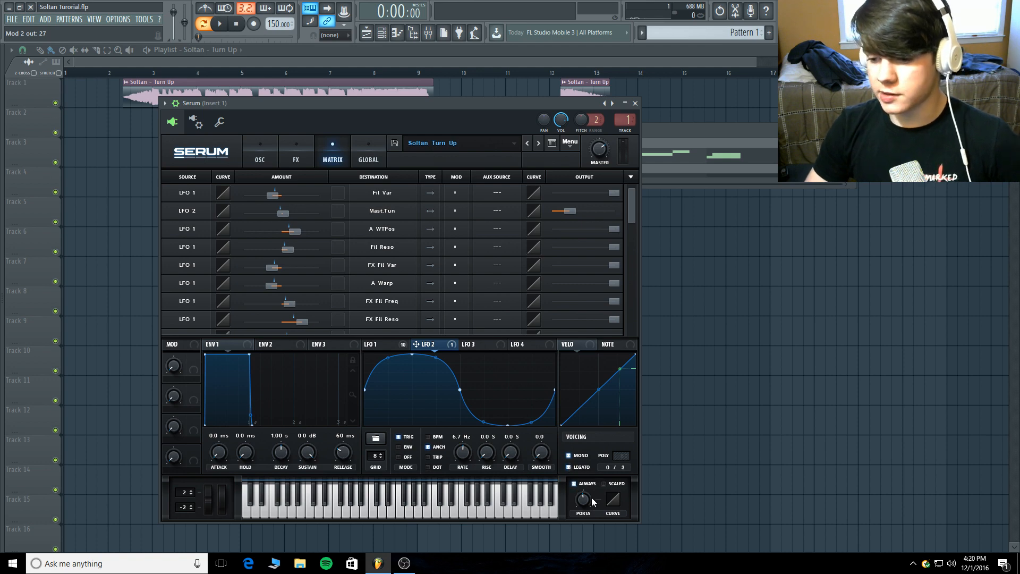
mouse_move(587, 499)
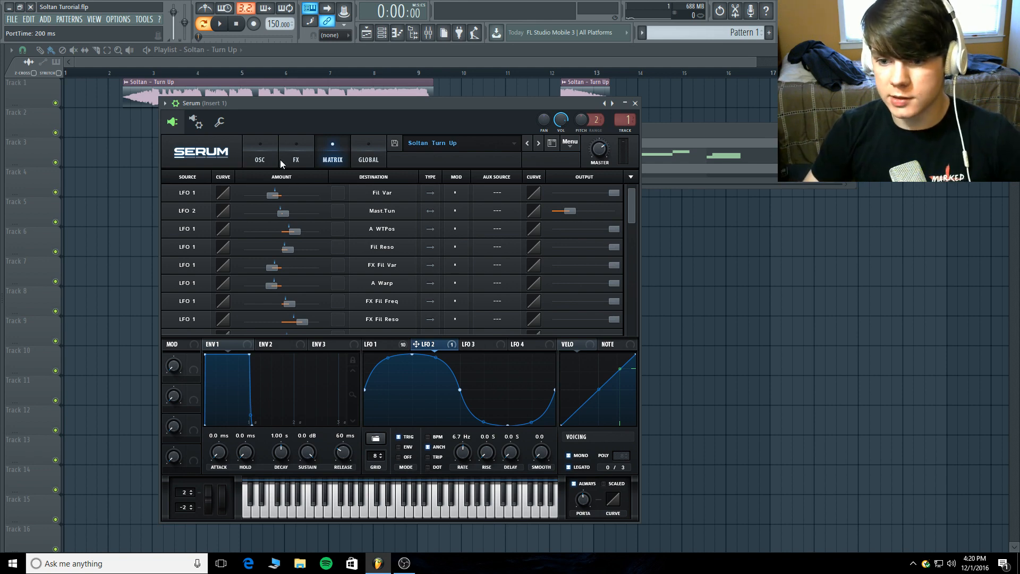
Bypass the filter, distortion, EQ, compressor, hyper/dimension and reverb effects, and play the pattern to hear the dry bass, stopping playback.
click(255, 144)
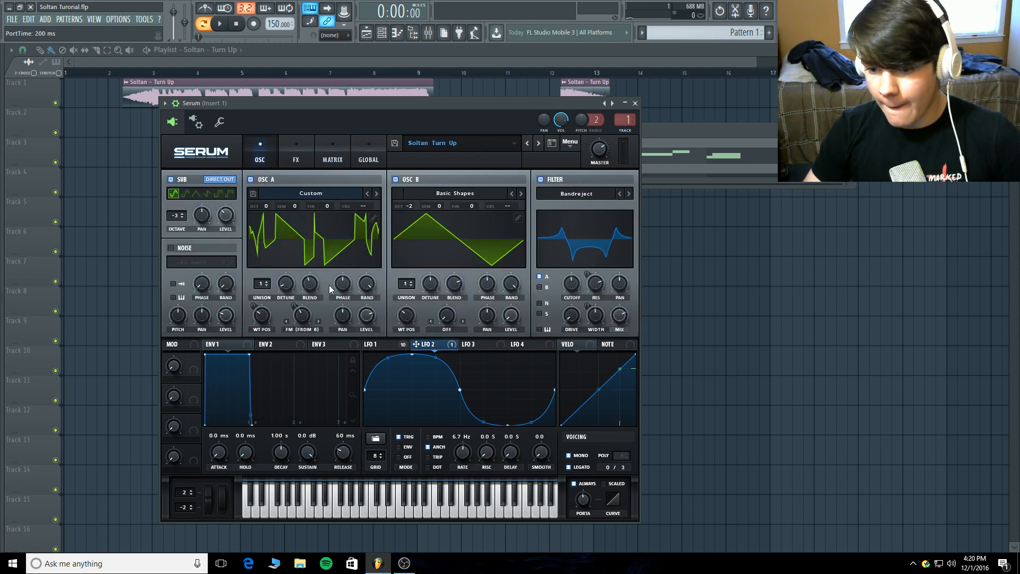
click(288, 152)
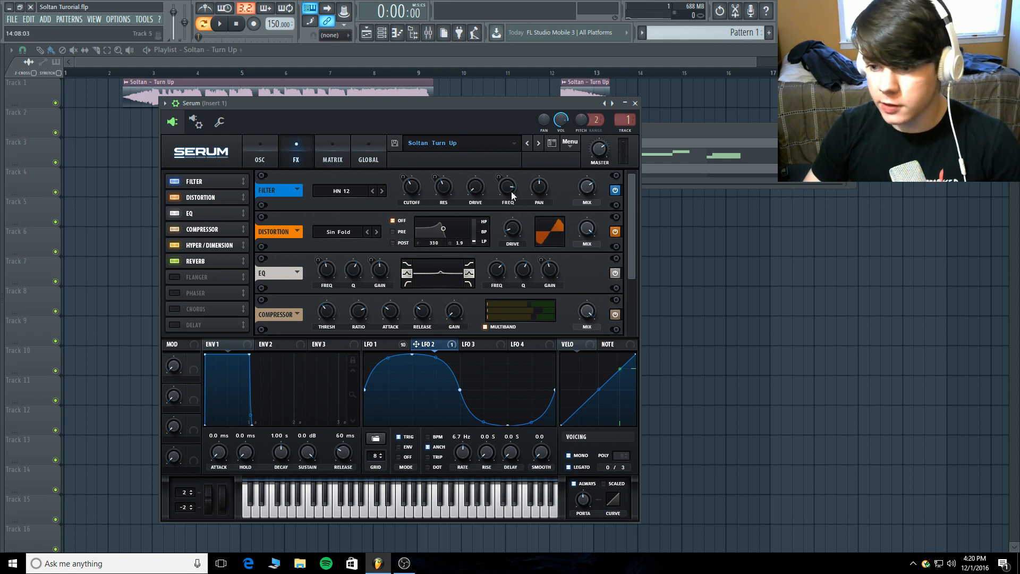
click(615, 191)
click(615, 232)
click(615, 273)
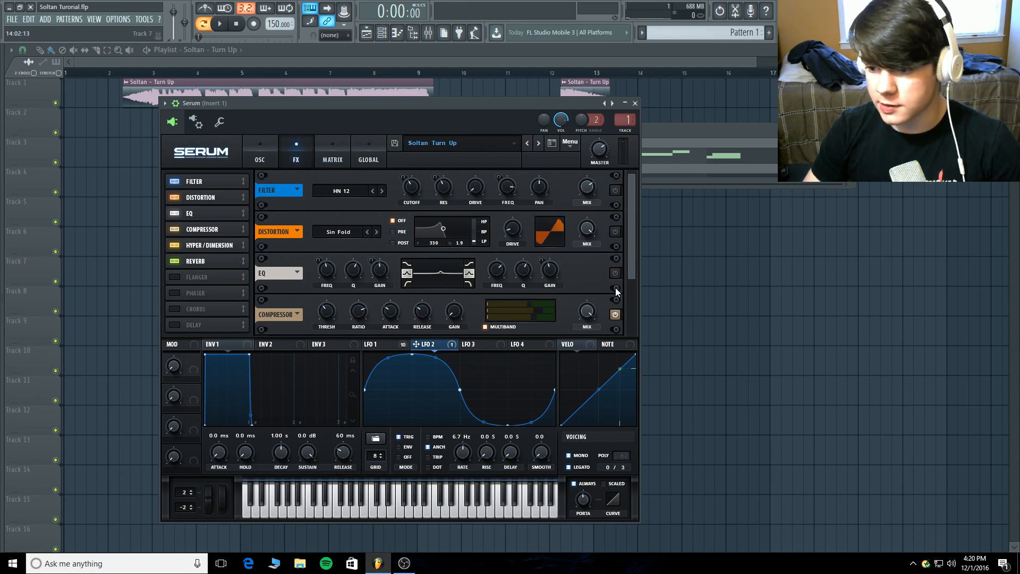
click(615, 315)
scroll(633, 277, down, 2)
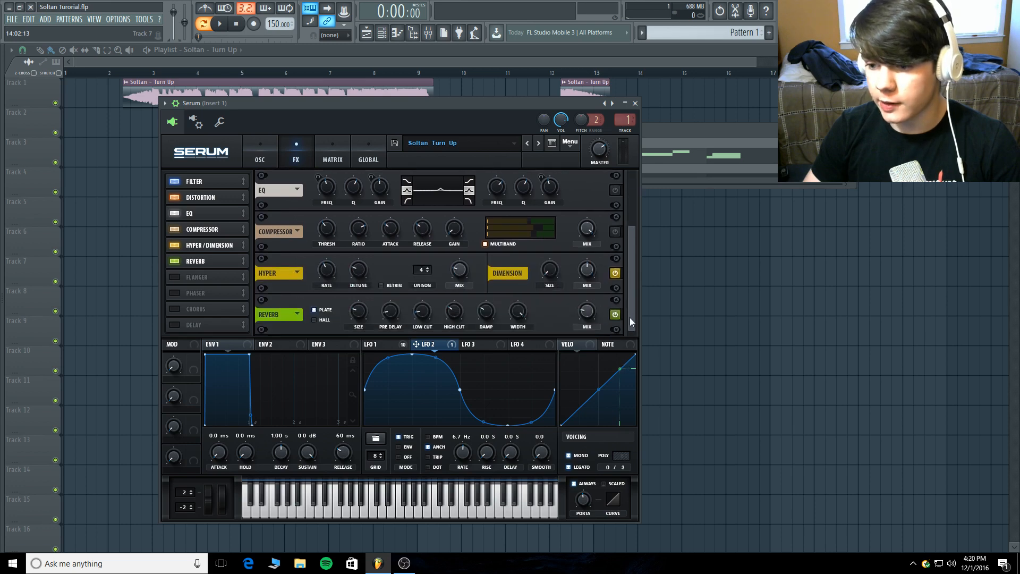
click(615, 315)
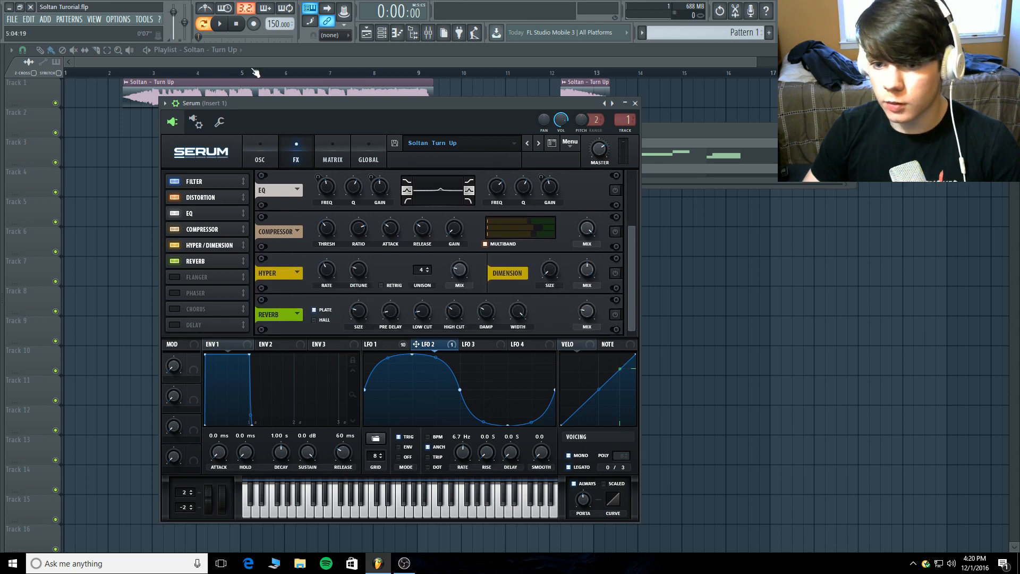
click(220, 23)
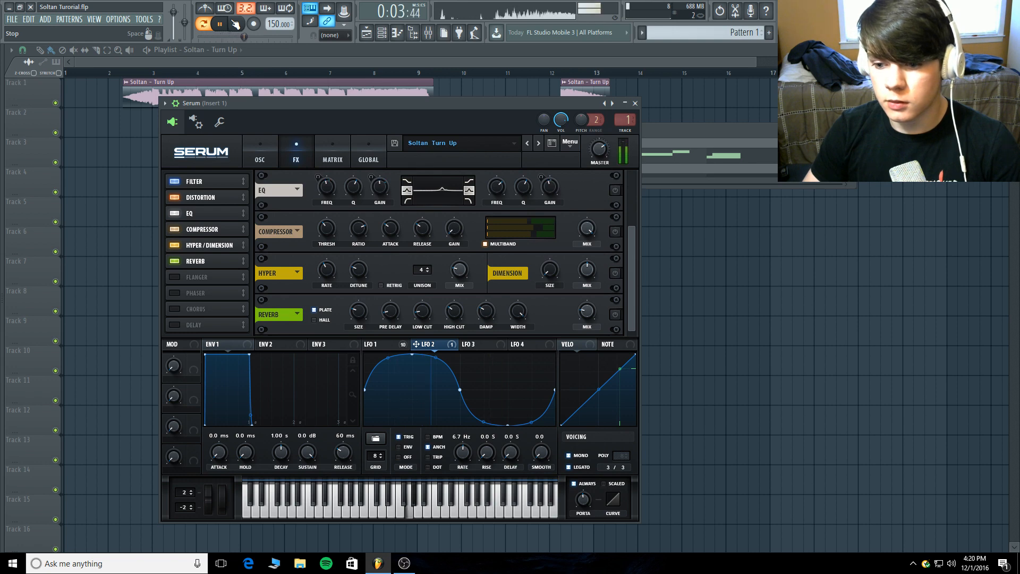
click(236, 24)
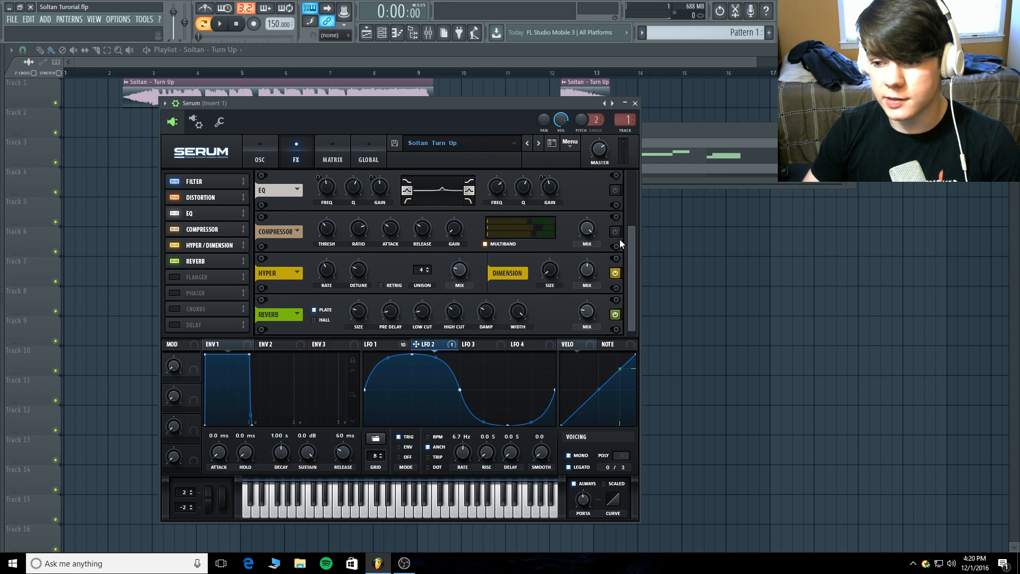
Switch the bypassed effects back on and play the pattern to hear the processed bass, stopping playback.
scroll(637, 234, up, 2)
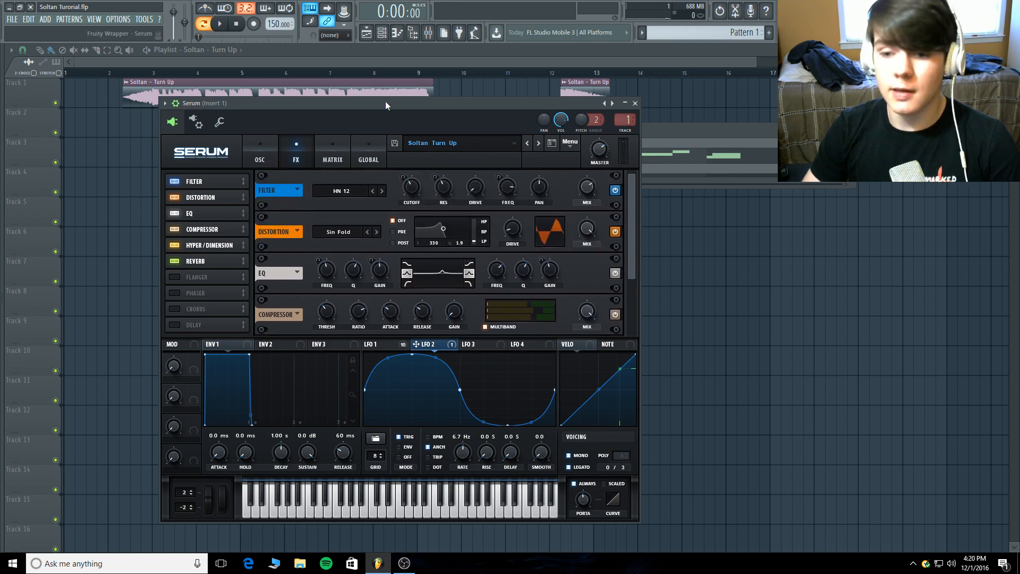
click(226, 26)
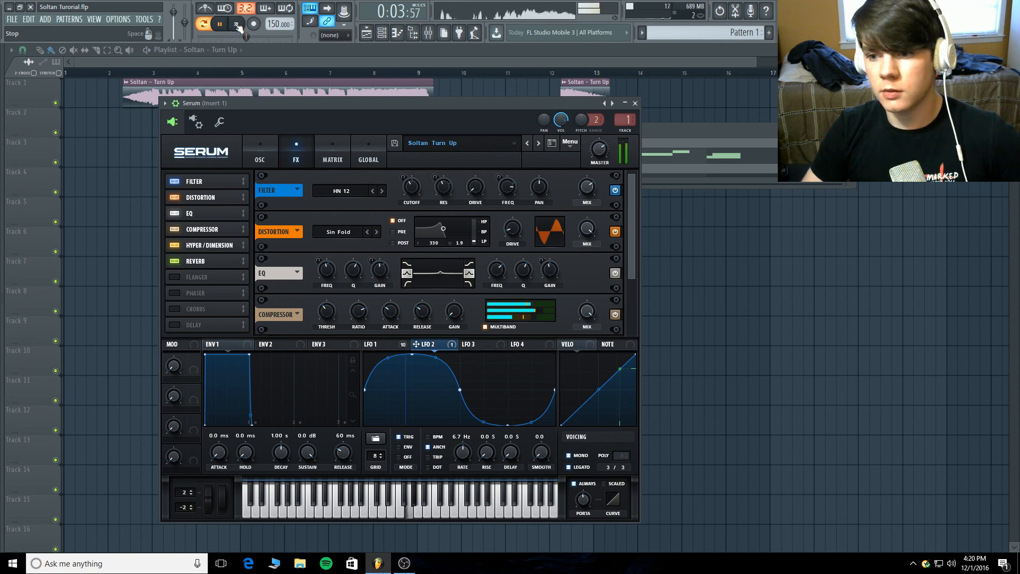
click(237, 26)
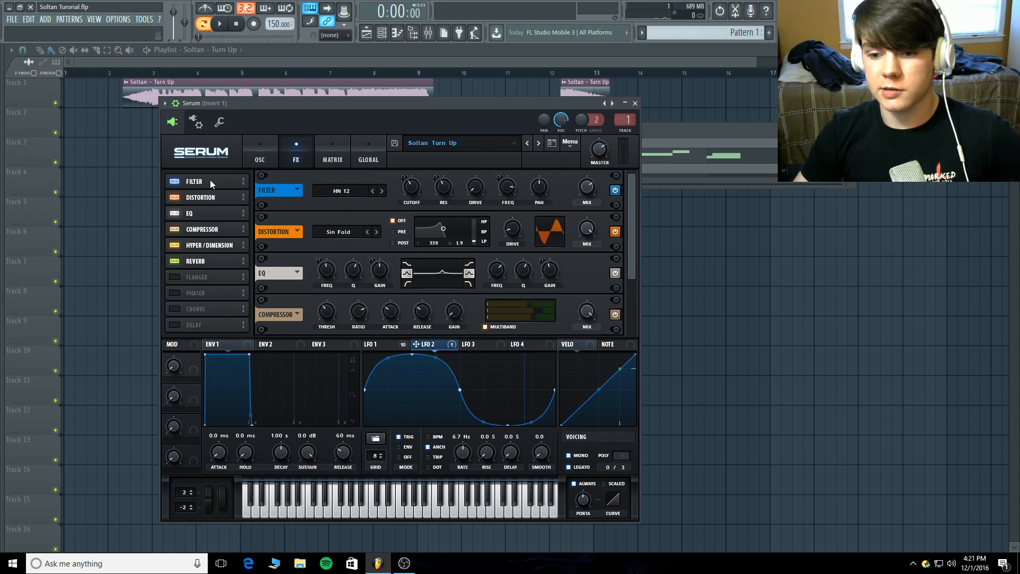
Inspect the effects filter's Multi types, and show LFO 1 to review its modulation of the filter knobs.
click(347, 192)
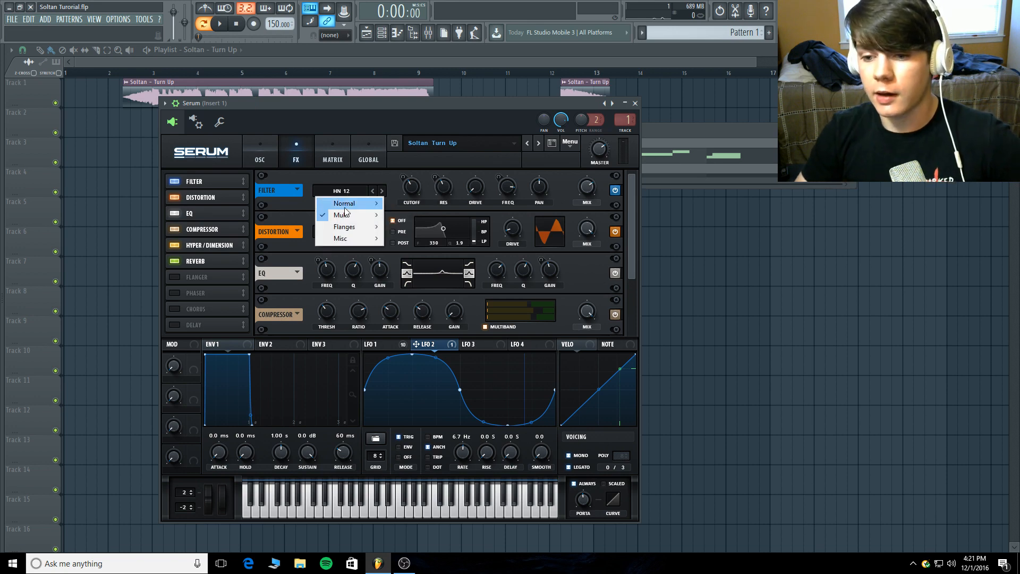
mouse_move(367, 215)
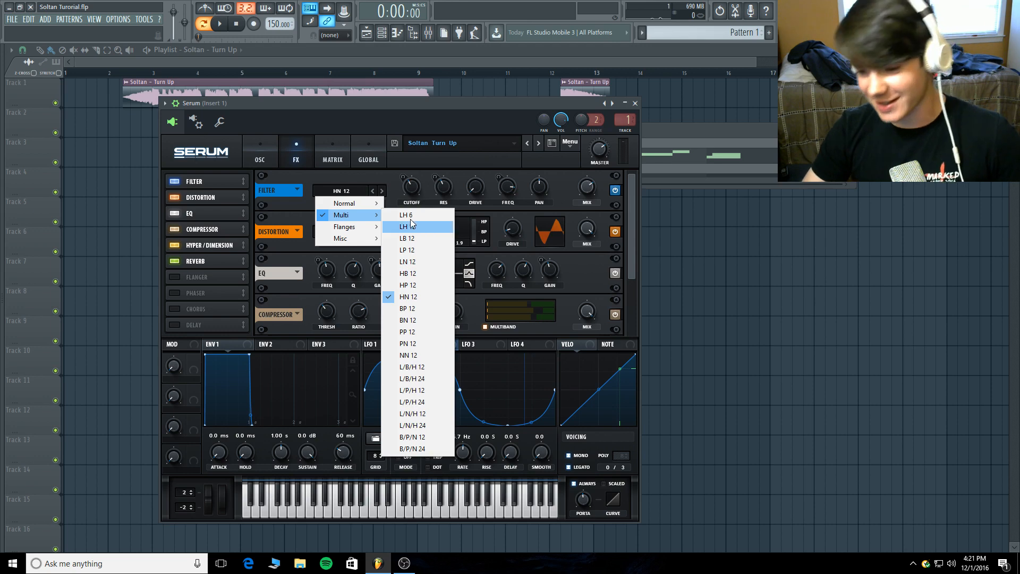
click(403, 102)
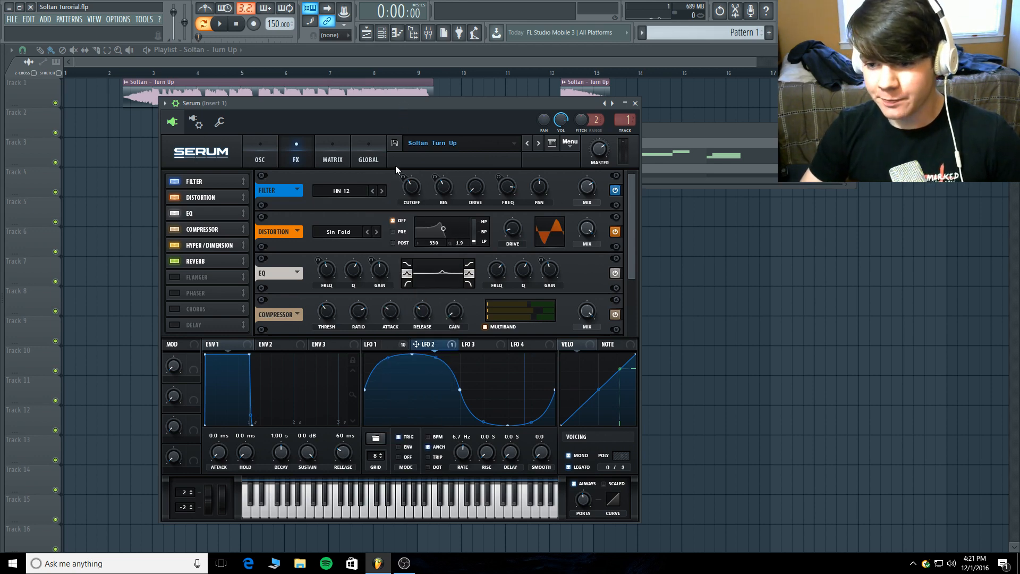
click(378, 344)
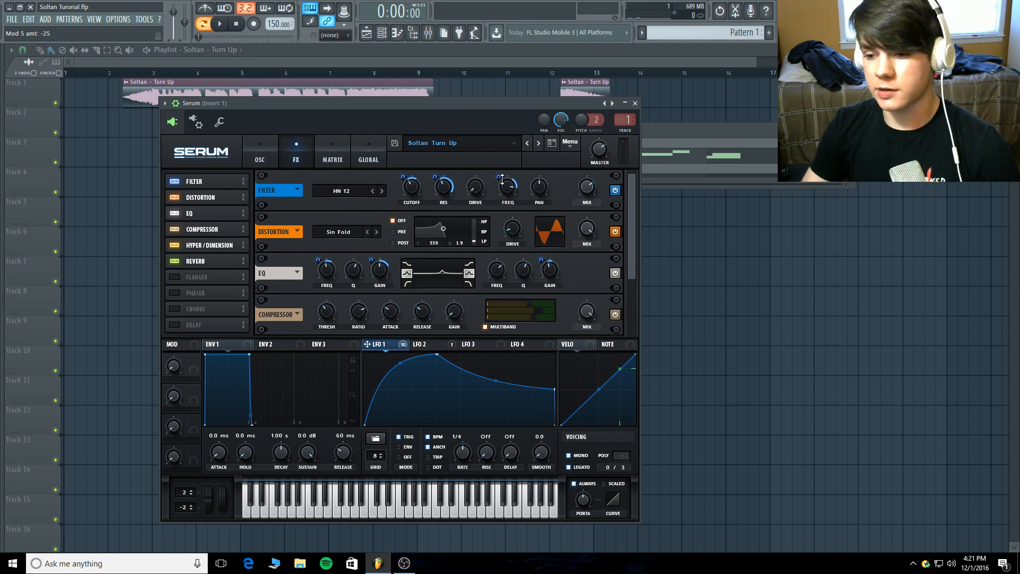
click(581, 187)
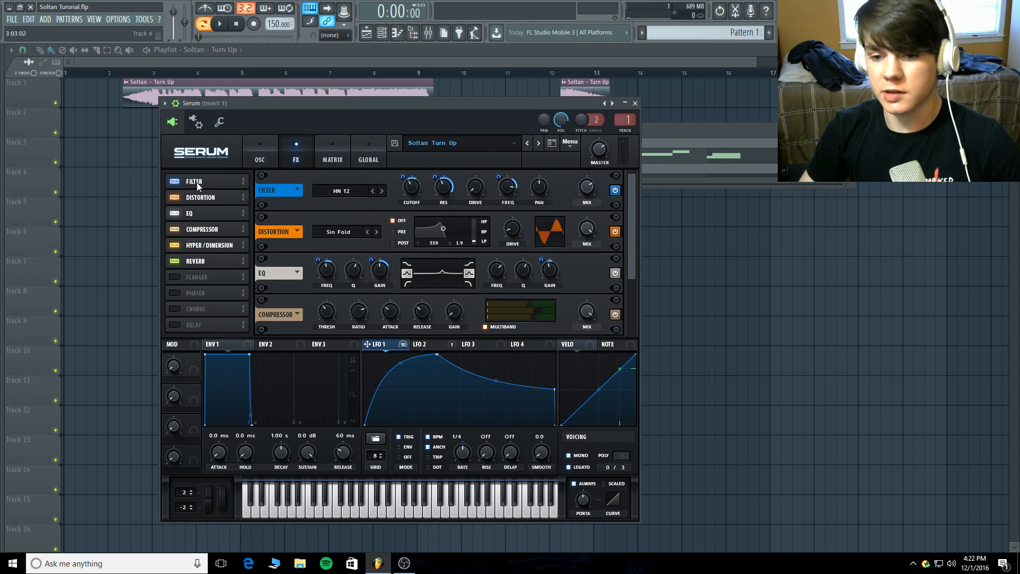
Compare the oscillator section's filter with the effects filter, and check the distortion and EQ settings.
click(260, 154)
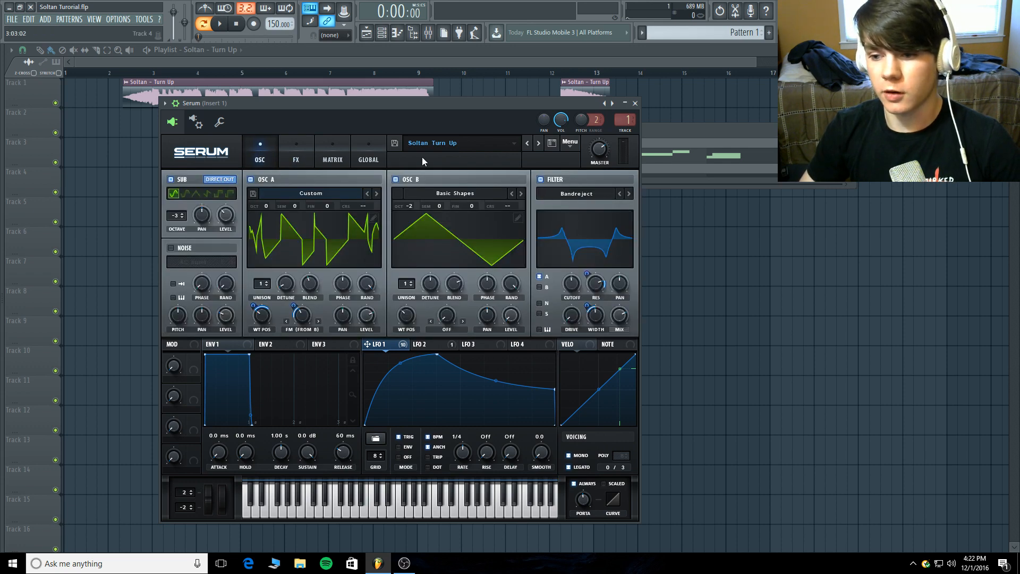
click(294, 146)
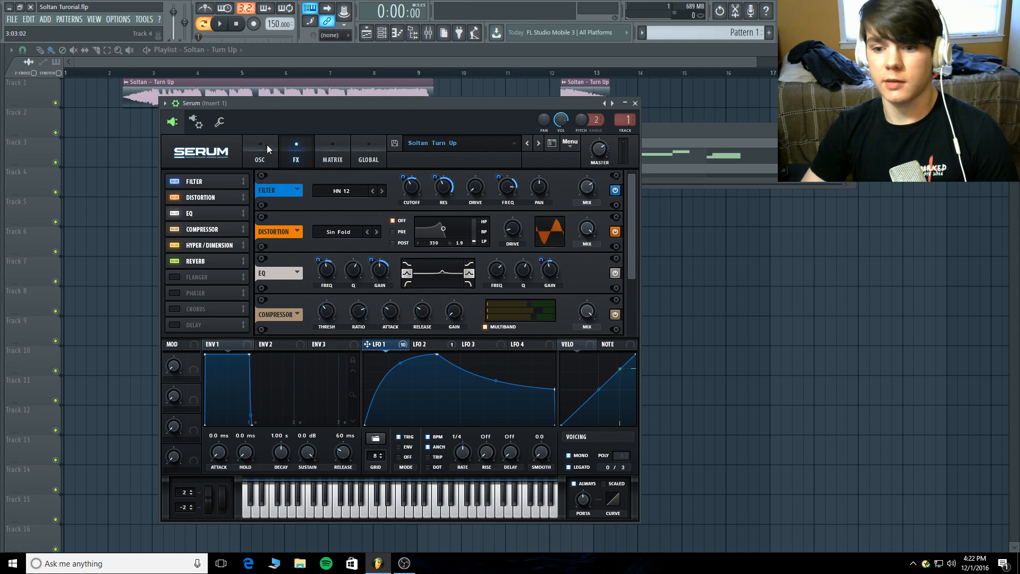
click(265, 149)
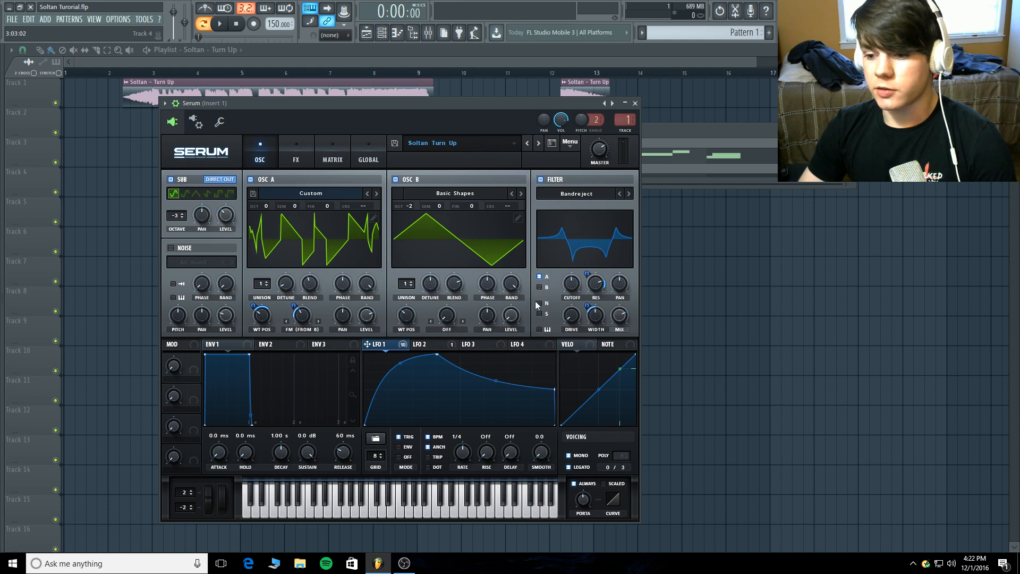
click(296, 149)
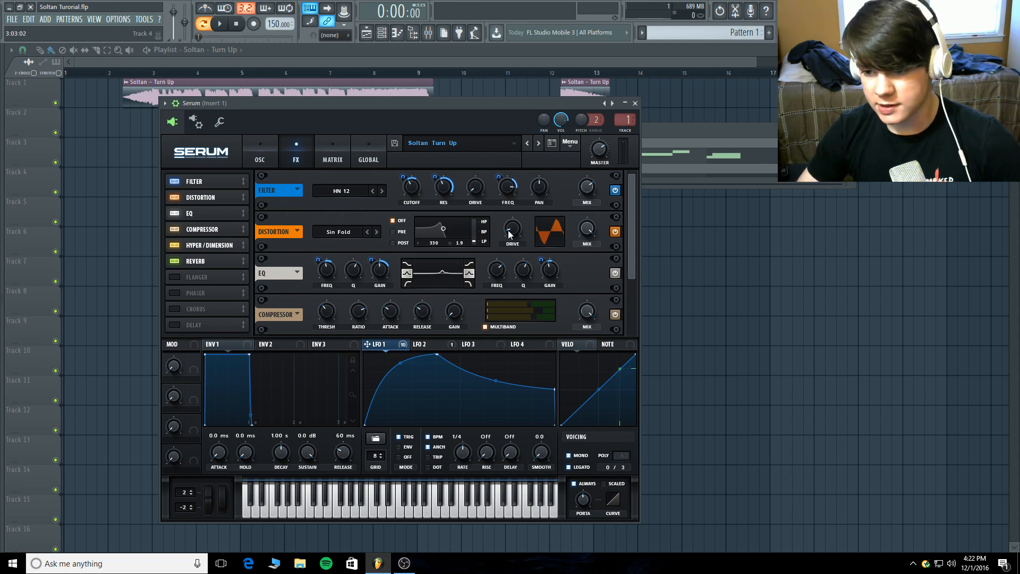
mouse_move(511, 232)
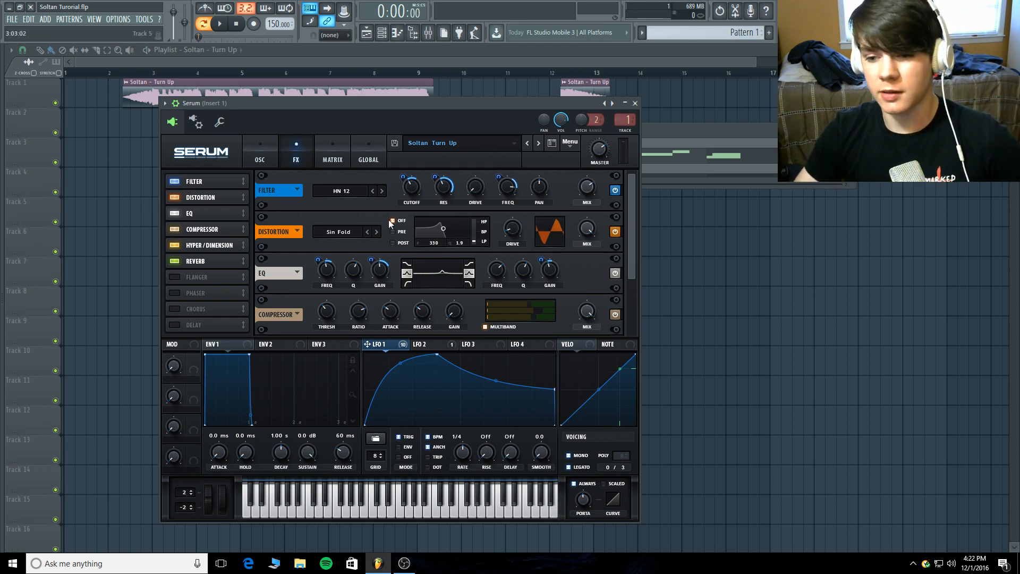
click(198, 213)
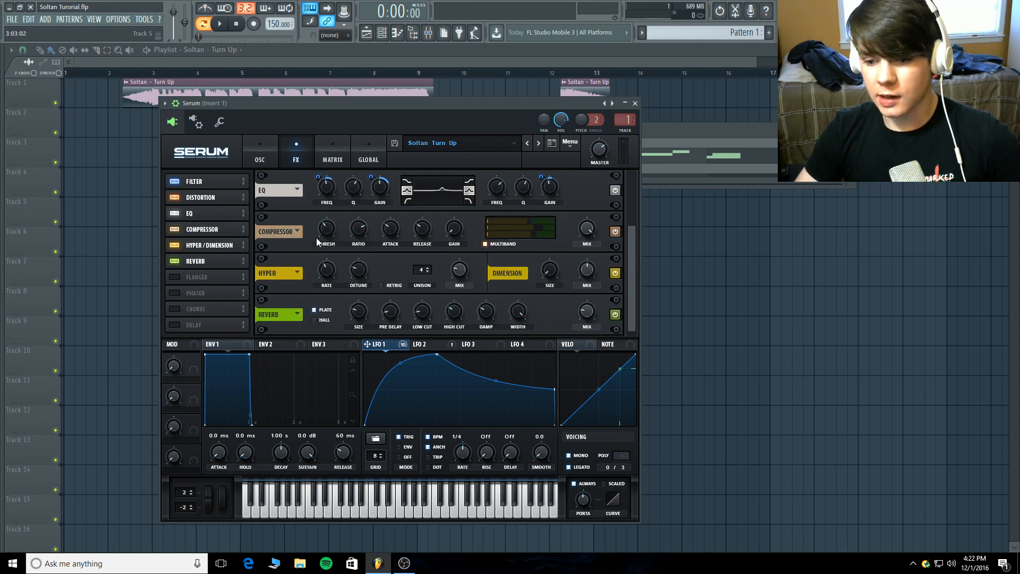
Play the pattern twice to hear the bass with all effects active, stopping playback each time.
click(220, 24)
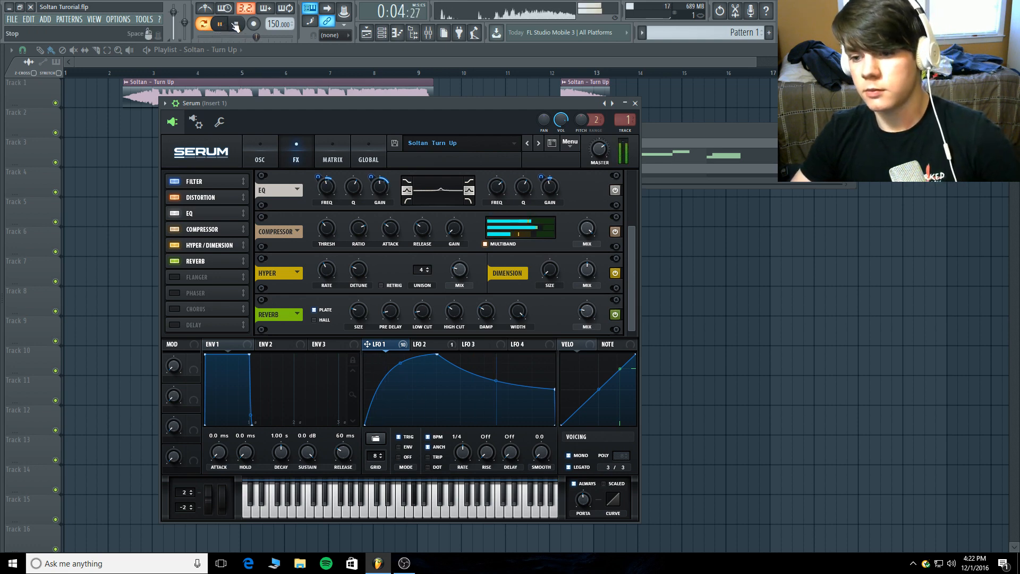
click(235, 25)
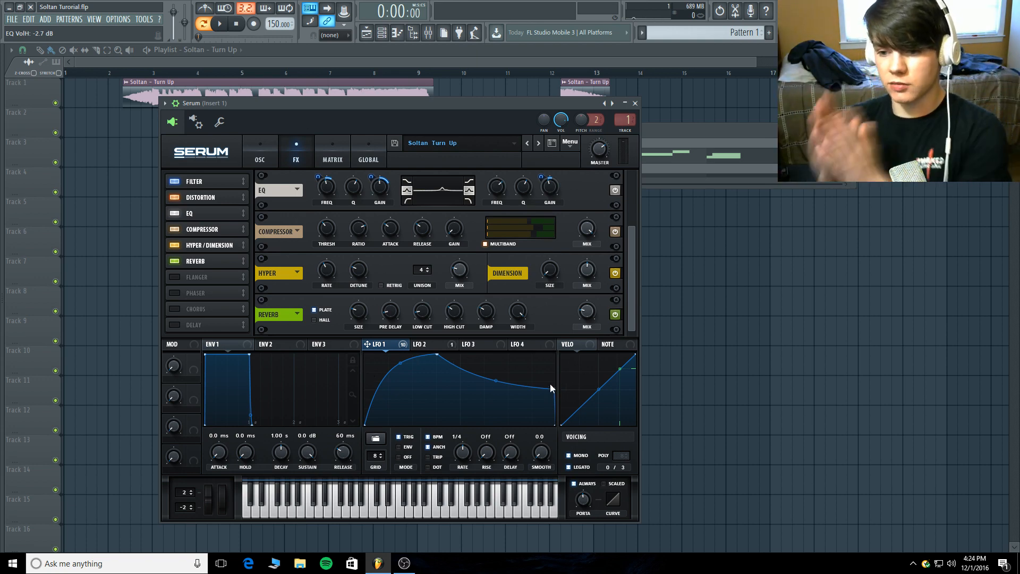
click(222, 25)
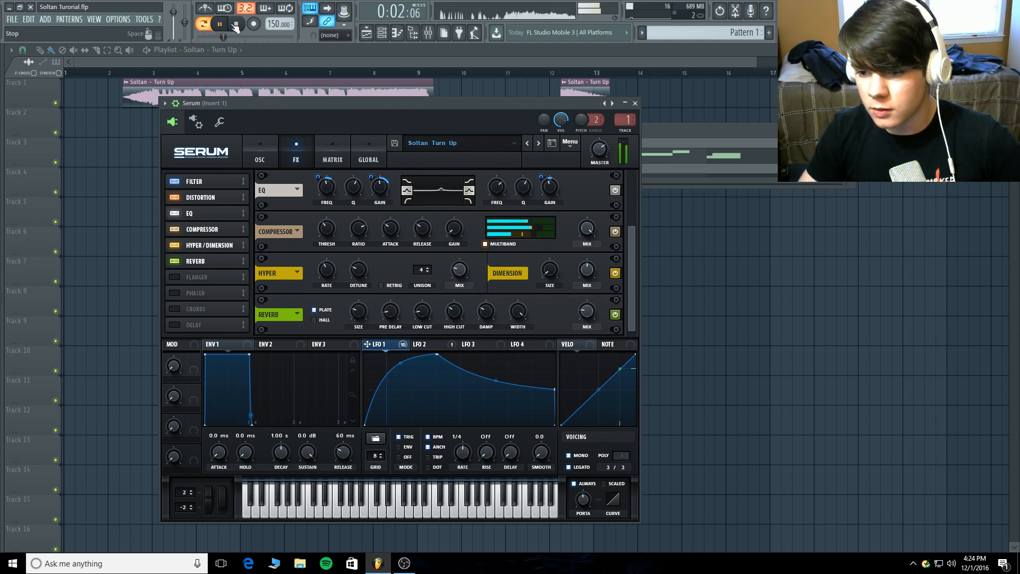
click(237, 25)
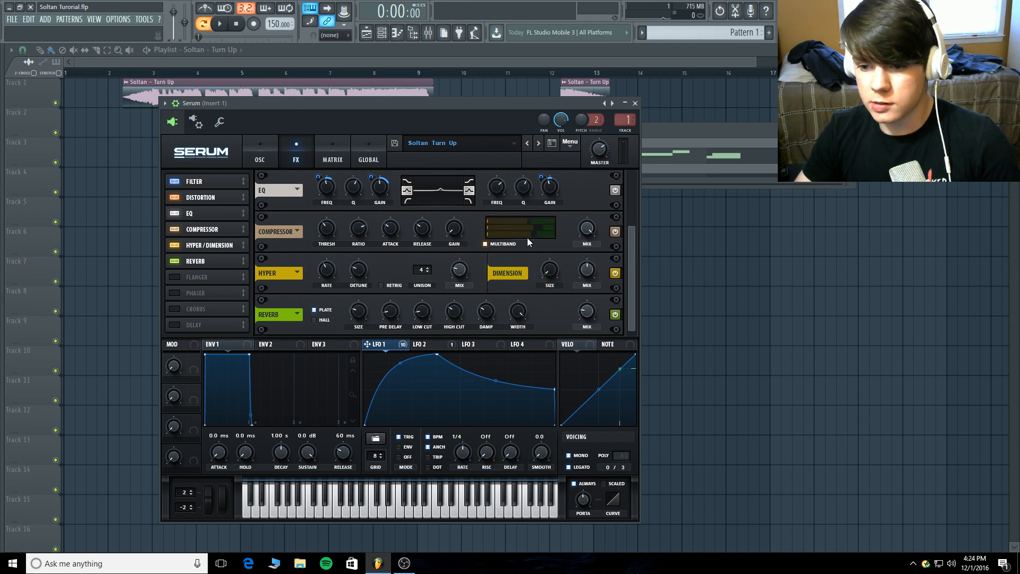
Play the pattern with the compressor's Multiband option off and again with it on to compare the sound.
click(219, 23)
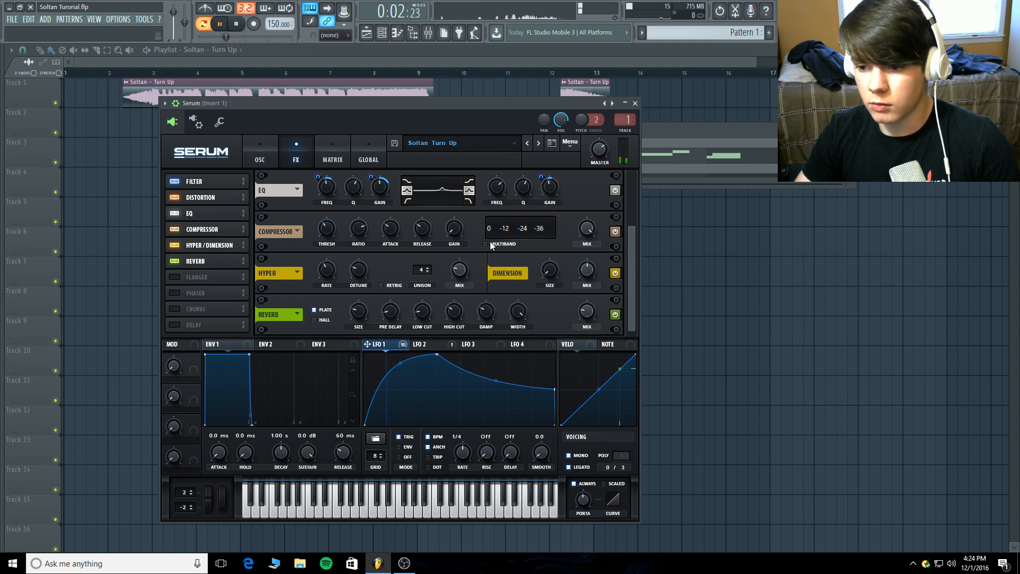
click(237, 24)
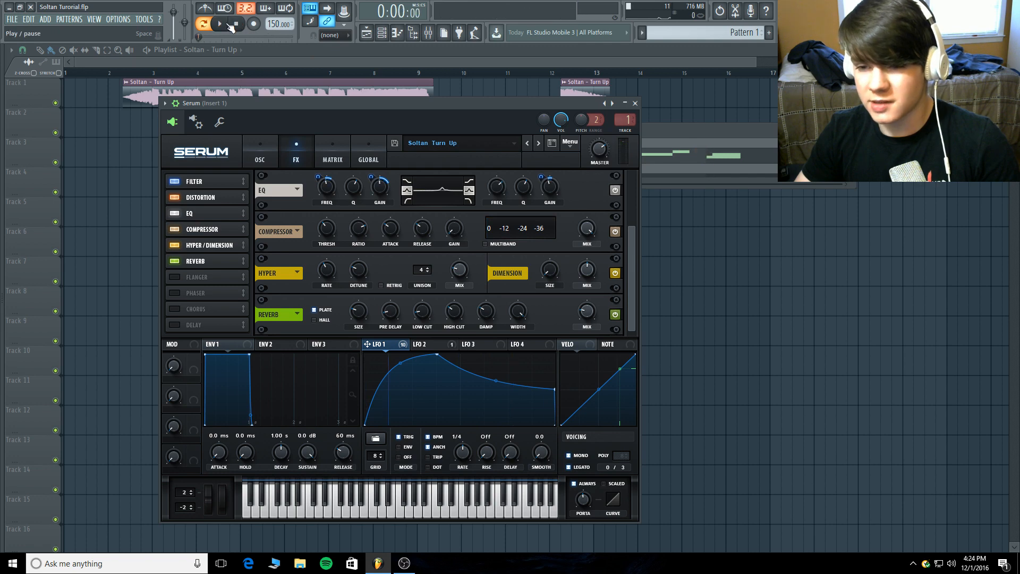
key(space)
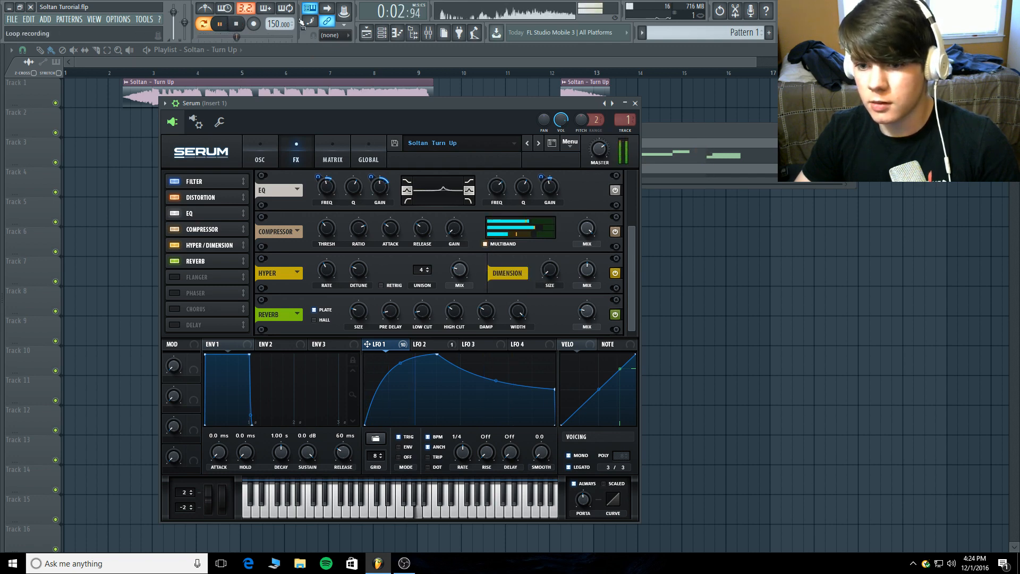
key(space)
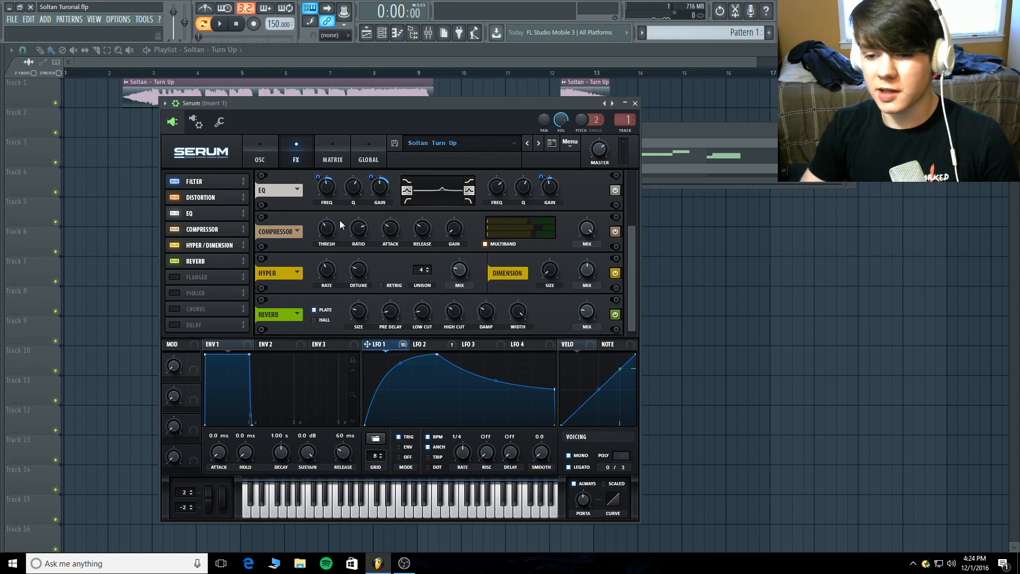
Check the compressor's threshold, ratio, attack, release, gain and mix, and the Hyper effect's unison and mix.
mouse_move(332, 228)
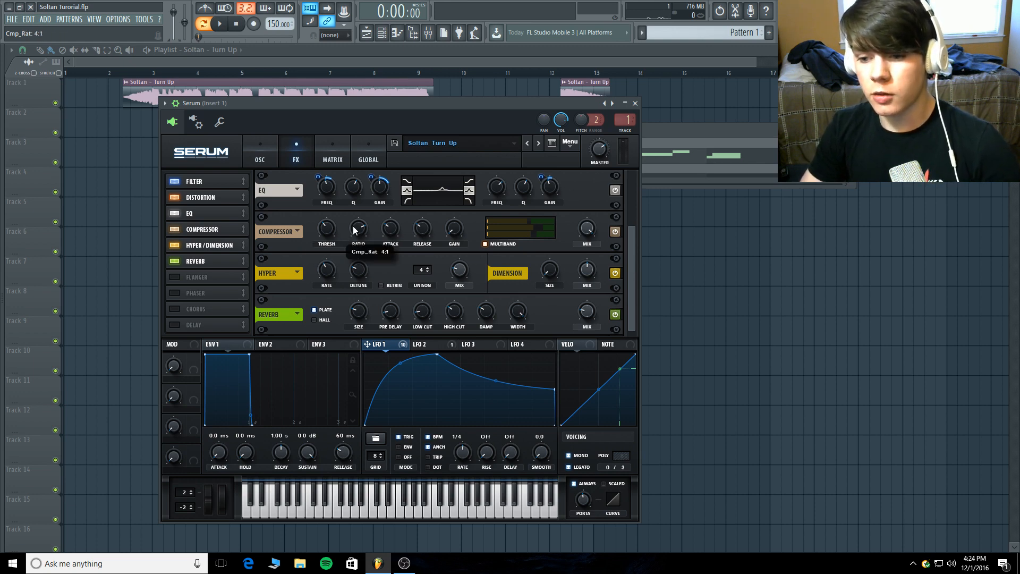
mouse_move(390, 230)
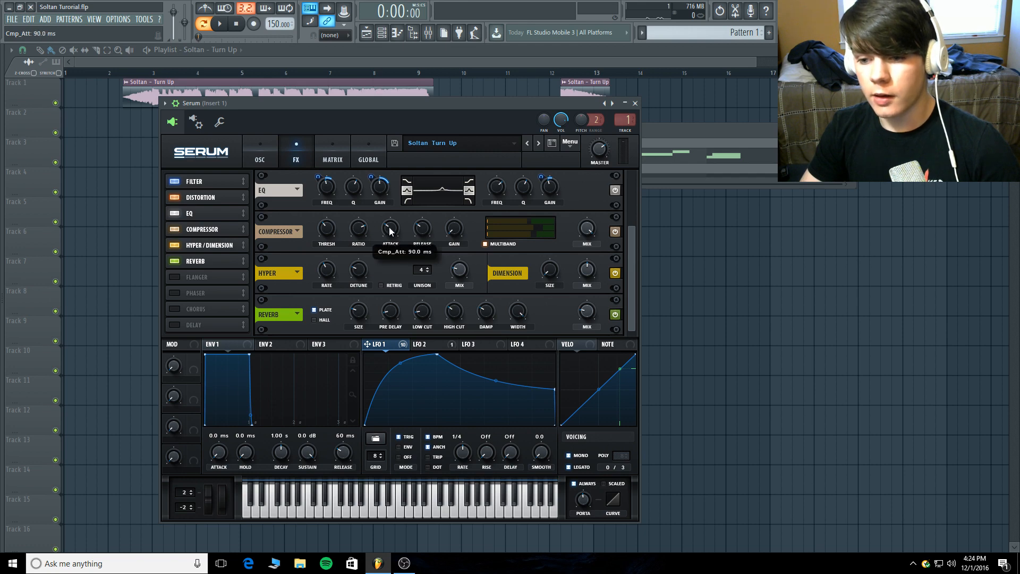
mouse_move(423, 229)
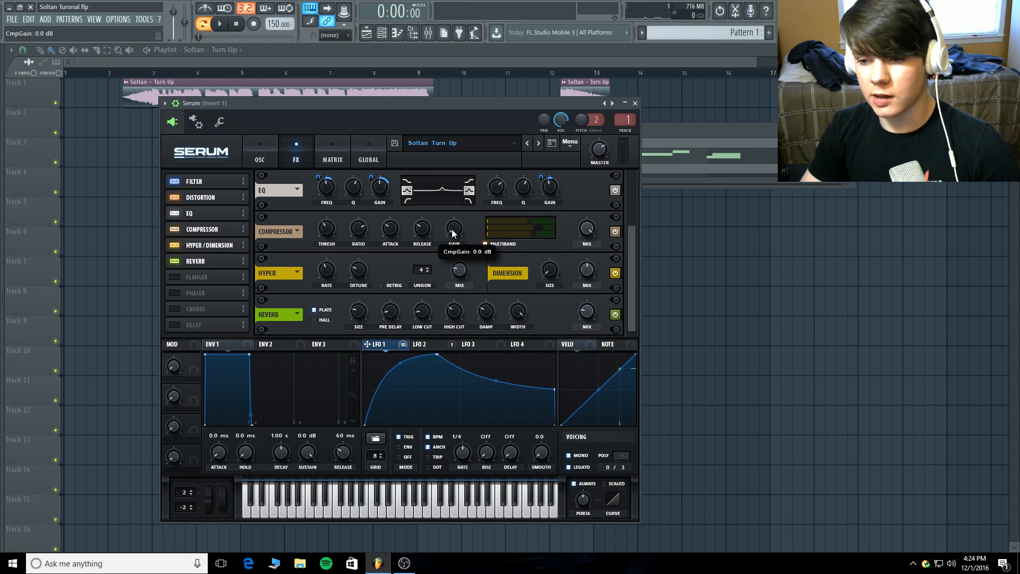
mouse_move(585, 222)
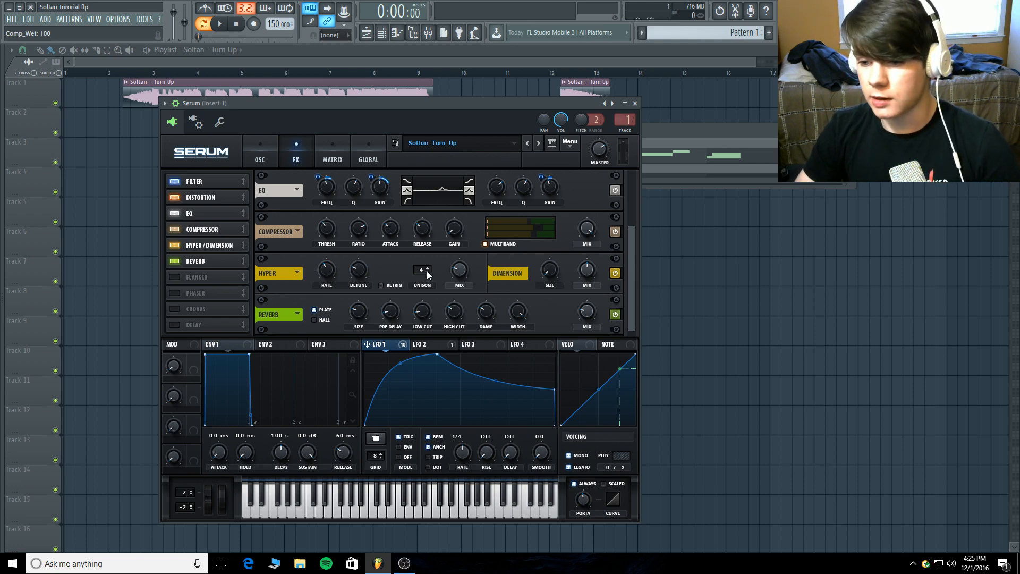
mouse_move(463, 272)
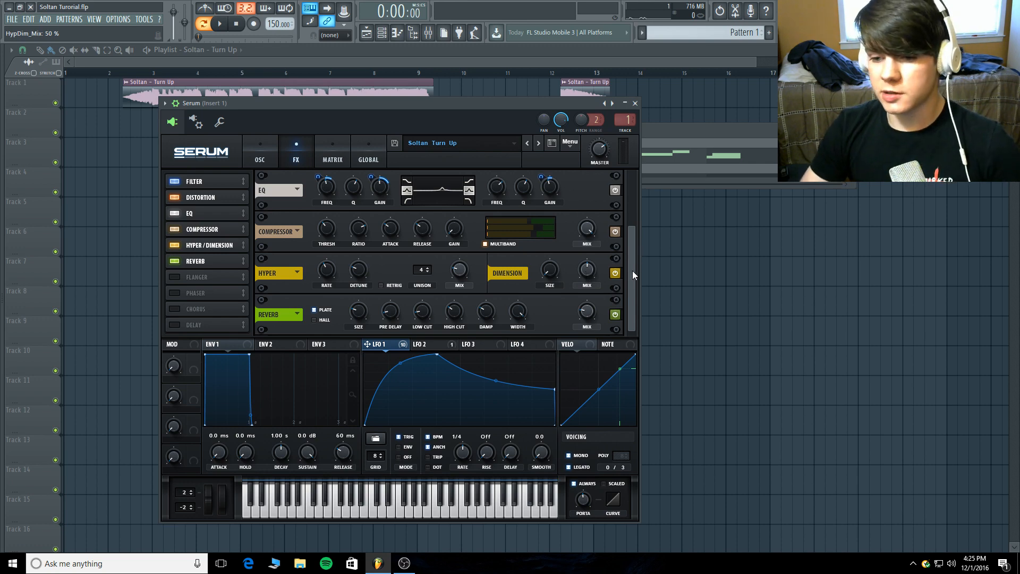
View the reverb's preset list, and check its type, size, pre-delay, low cut, high cut, damp and width.
click(300, 316)
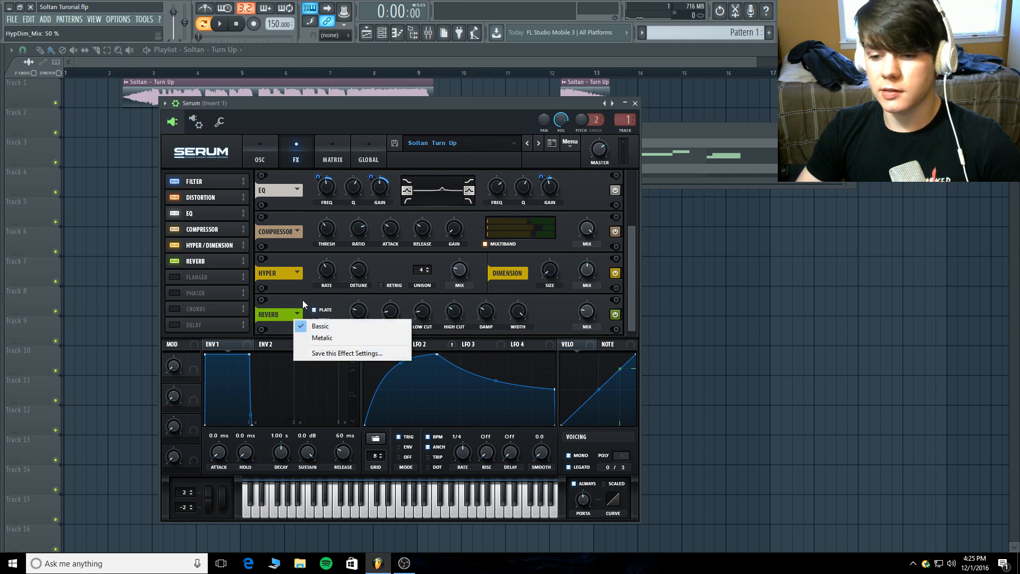
click(303, 301)
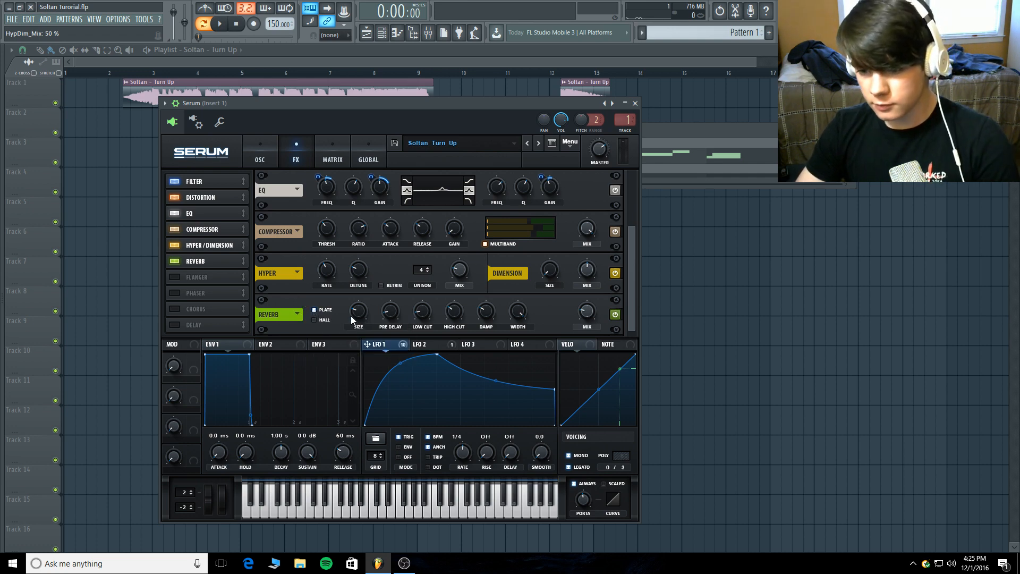
mouse_move(355, 316)
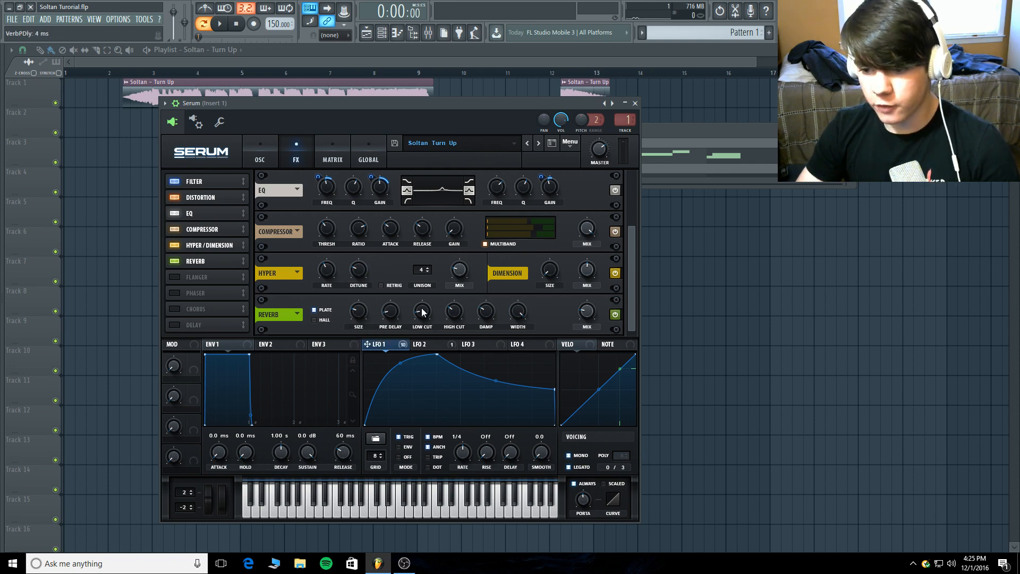
mouse_move(423, 312)
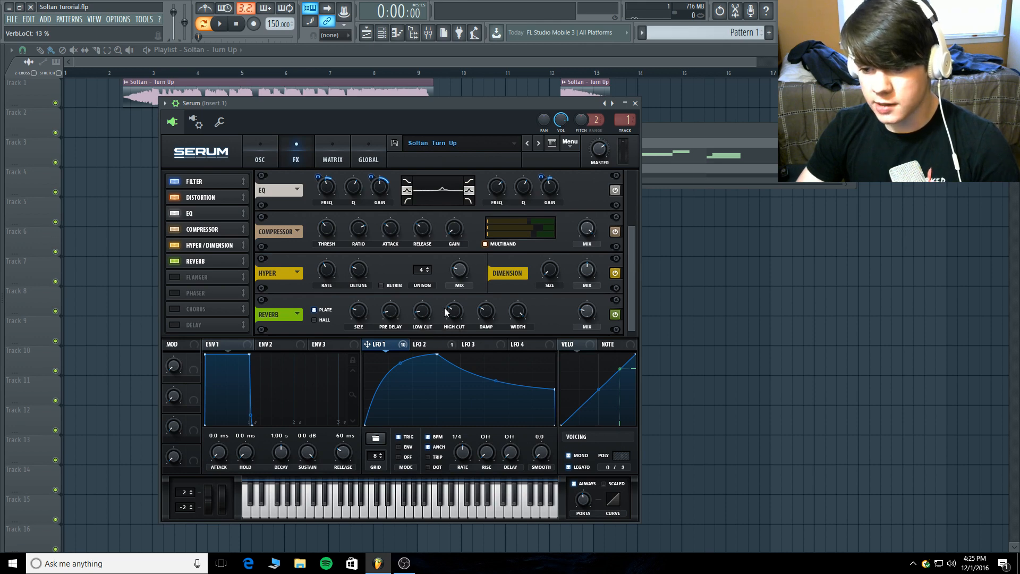
mouse_move(457, 312)
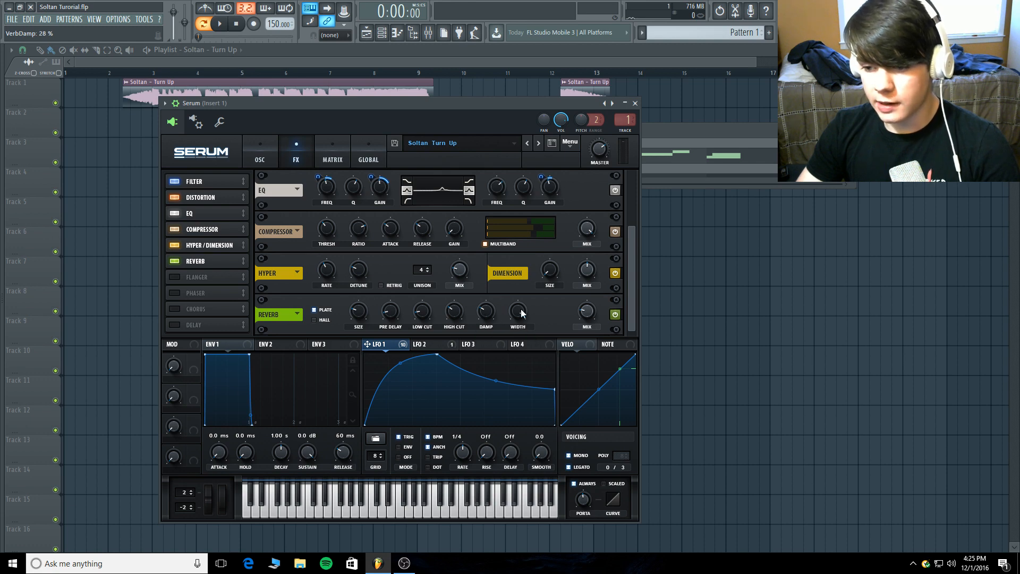
mouse_move(521, 314)
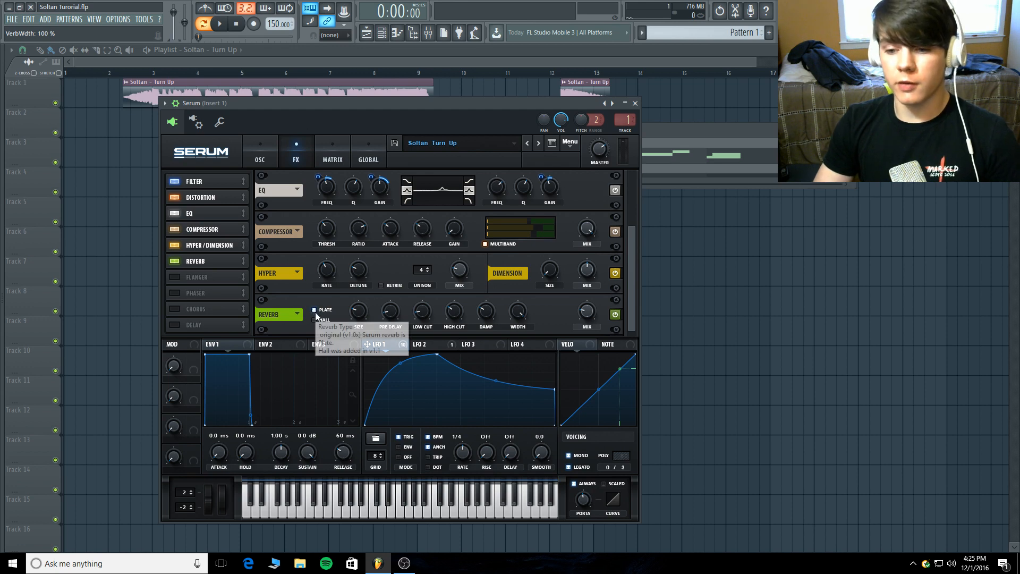
Lower the reverb's width to 0% and play a note to hear it.
drag(521, 317, 512, 401)
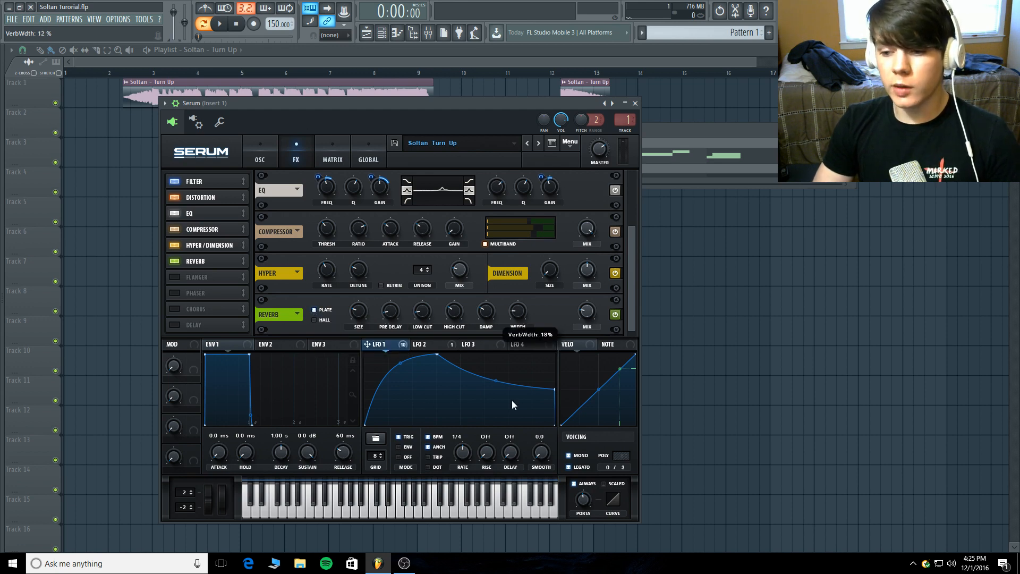
click(392, 511)
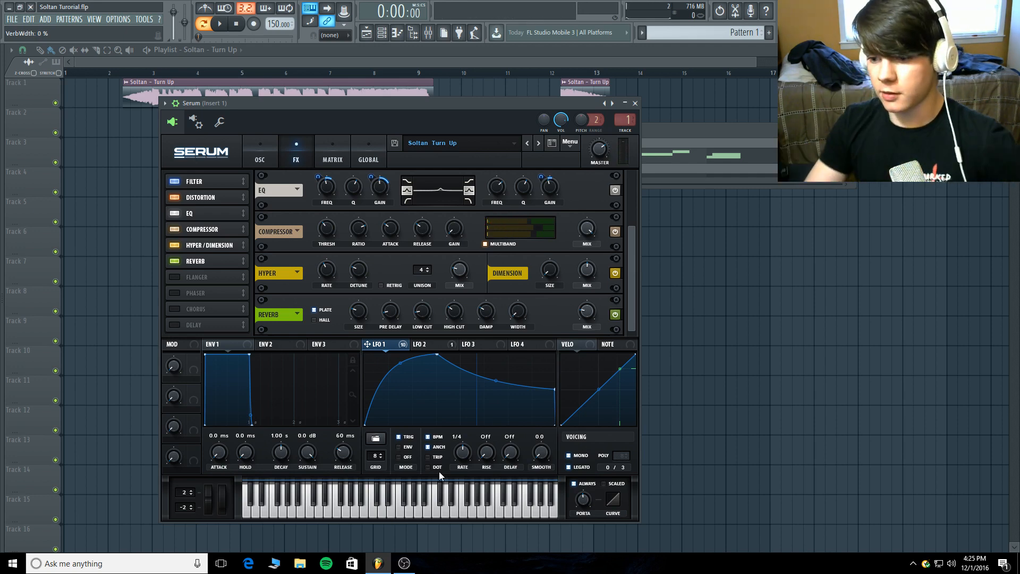
Restore the reverb's width to 100% and play a note to compare the sound.
double_click(518, 312)
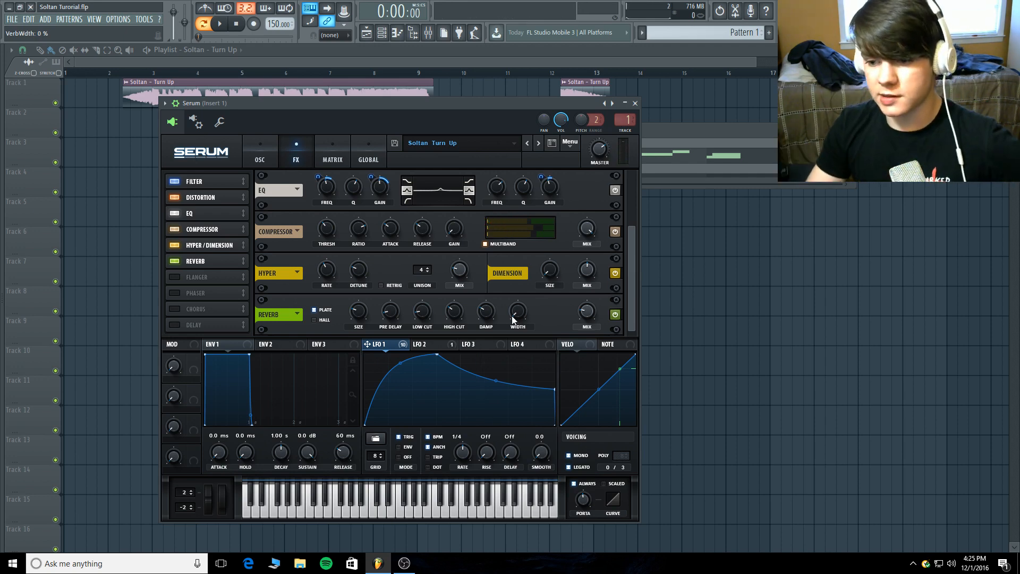
click(383, 512)
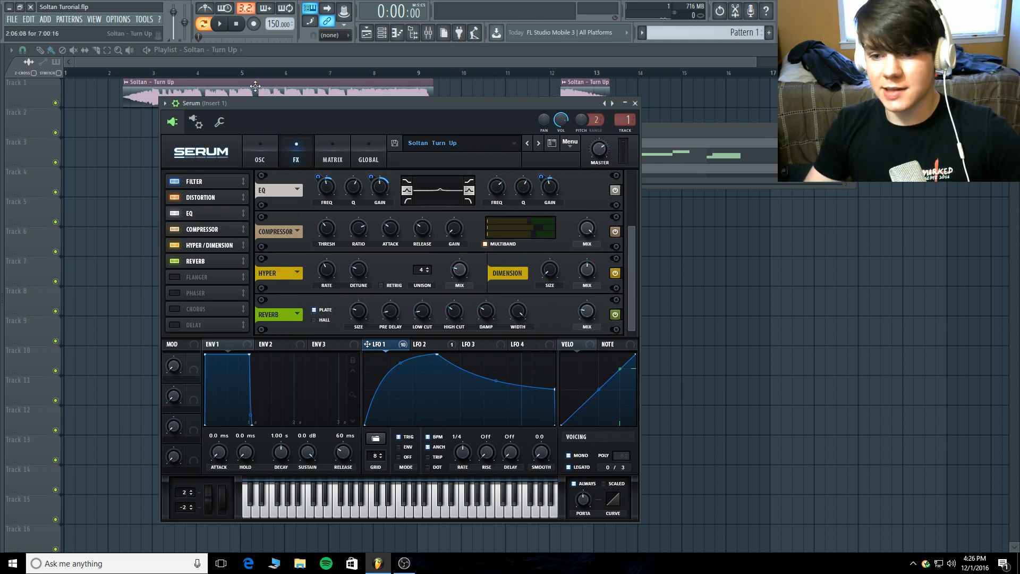
Review the LFO 1 and LFO 2 curves, the modulation matrix's amounts and destinations, and the oscillator page.
mouse_move(261, 103)
mouse_down()
mouse_move(258, 133)
mouse_move(263, 92)
mouse_up()
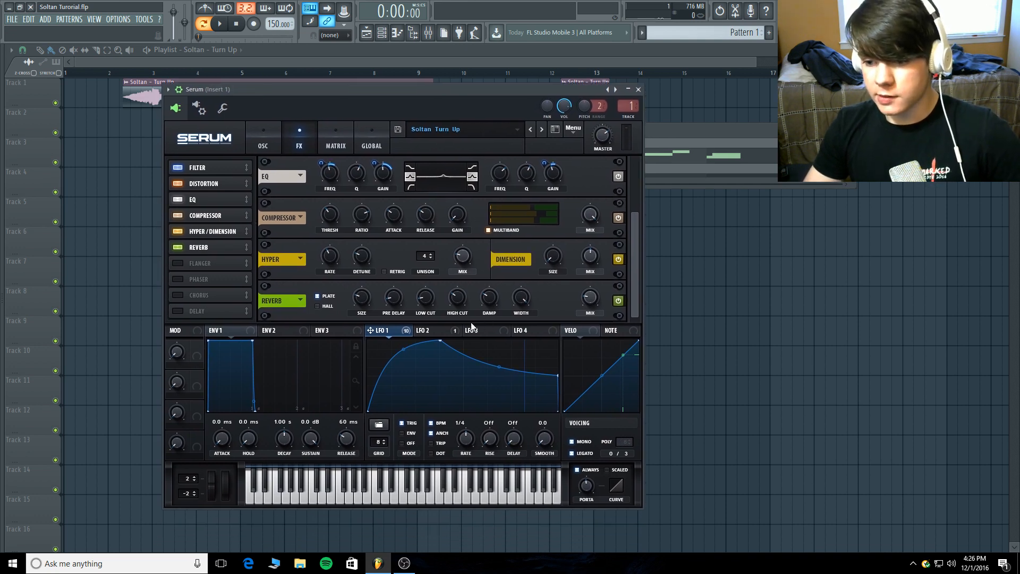
click(441, 330)
click(388, 330)
click(345, 139)
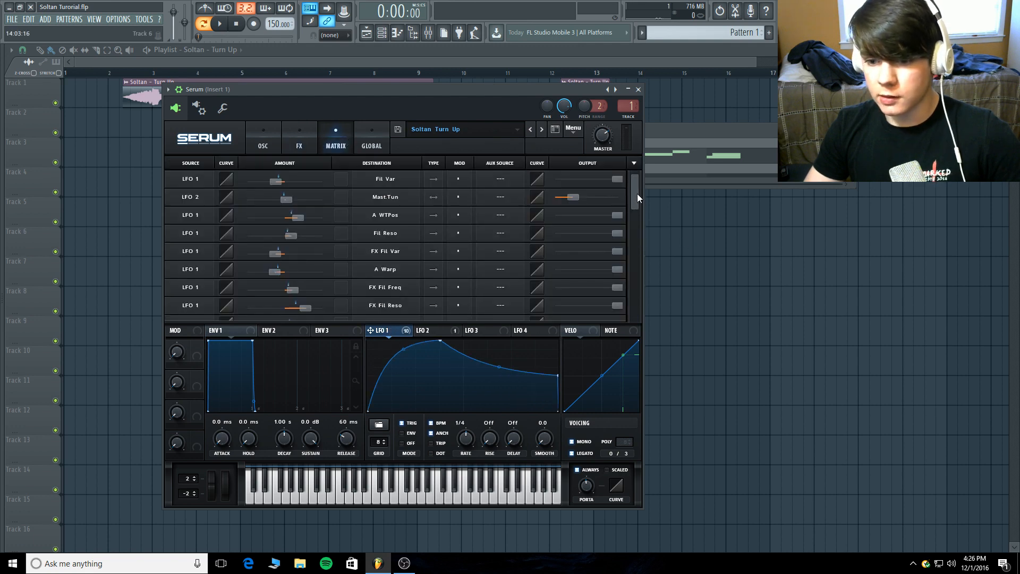
mouse_move(636, 190)
mouse_down()
mouse_move(635, 215)
mouse_move(637, 205)
mouse_up()
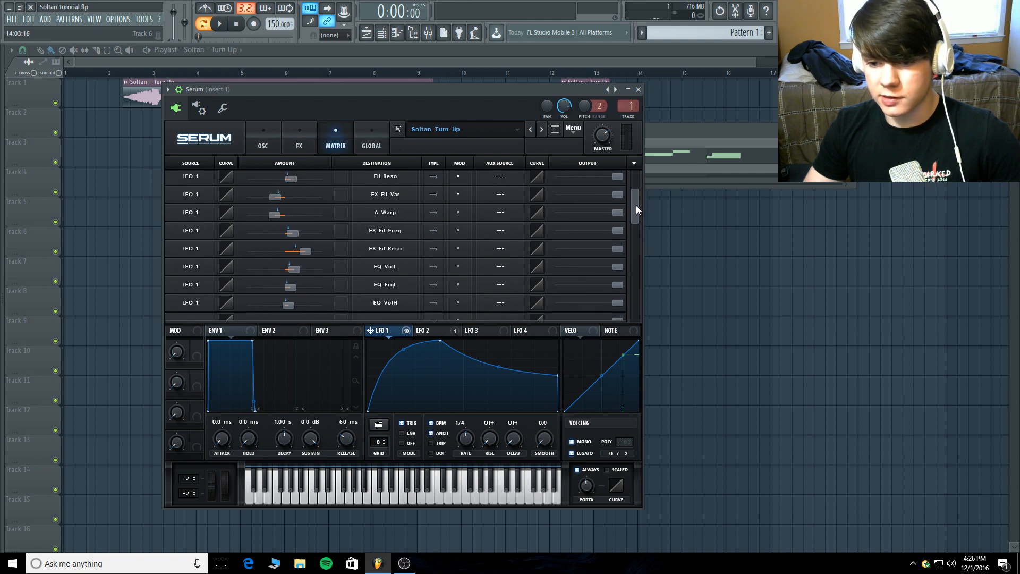
scroll(637, 205, up, 3)
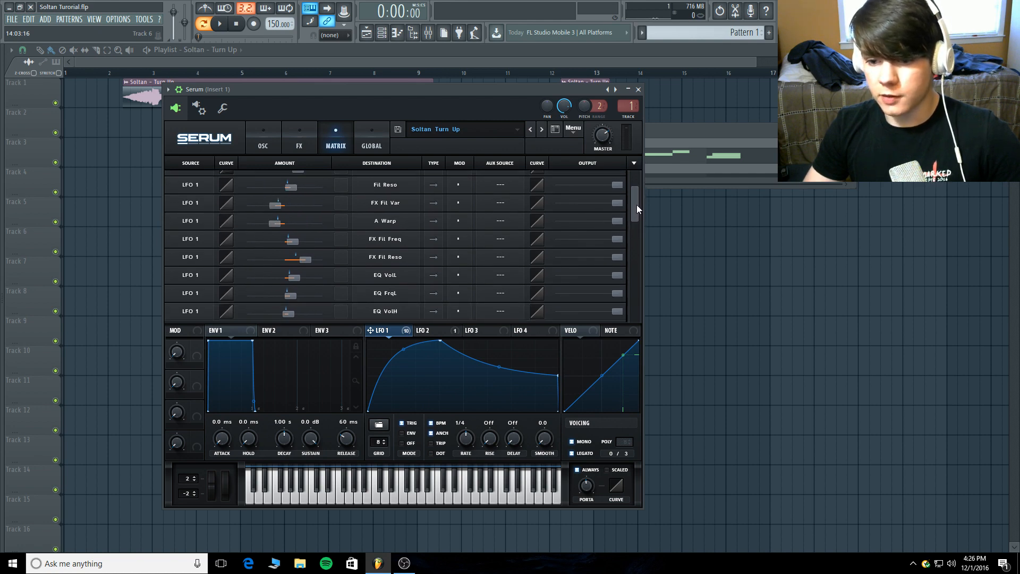
click(266, 137)
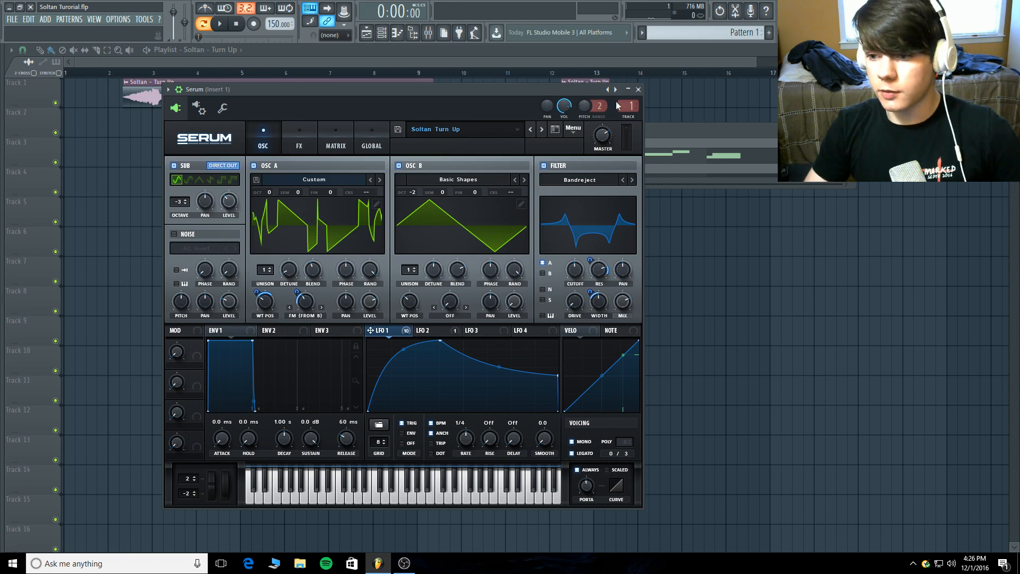
Close the Serum window and arrange the channel rack and mixer below the playlist clips.
click(638, 89)
drag(482, 135, 410, 184)
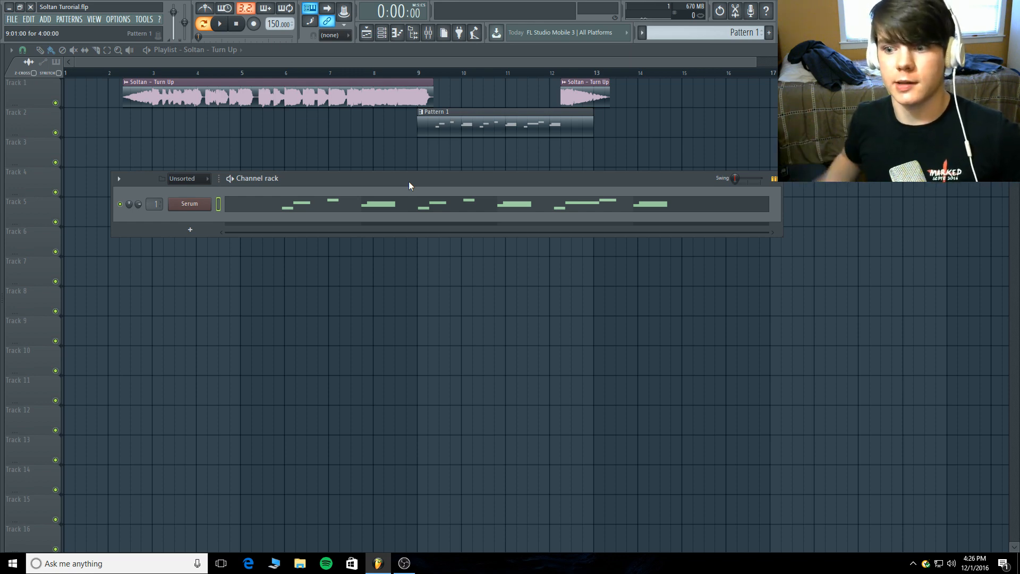
click(431, 34)
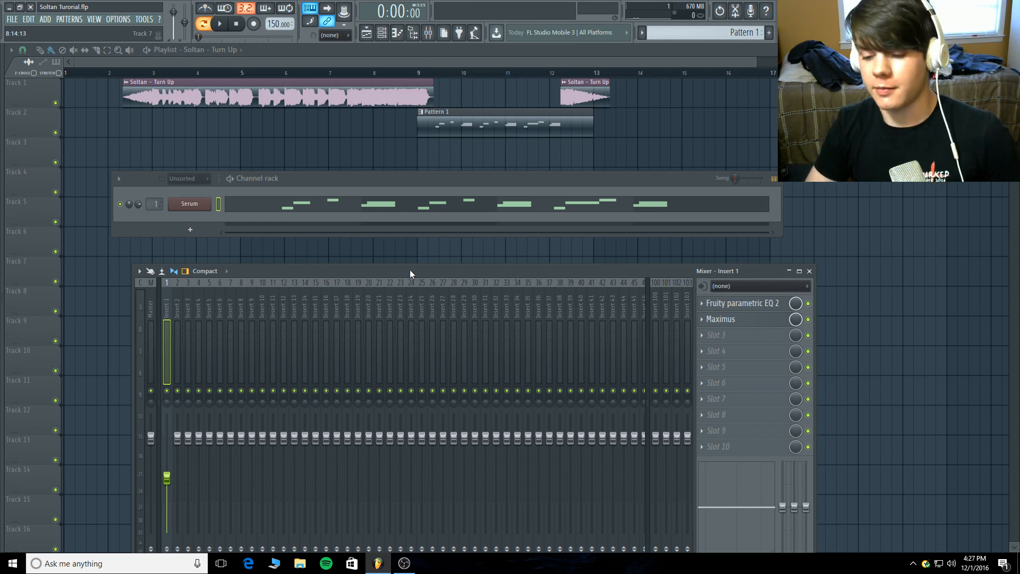
Switch to the OBS window.
mouse_move(396, 560)
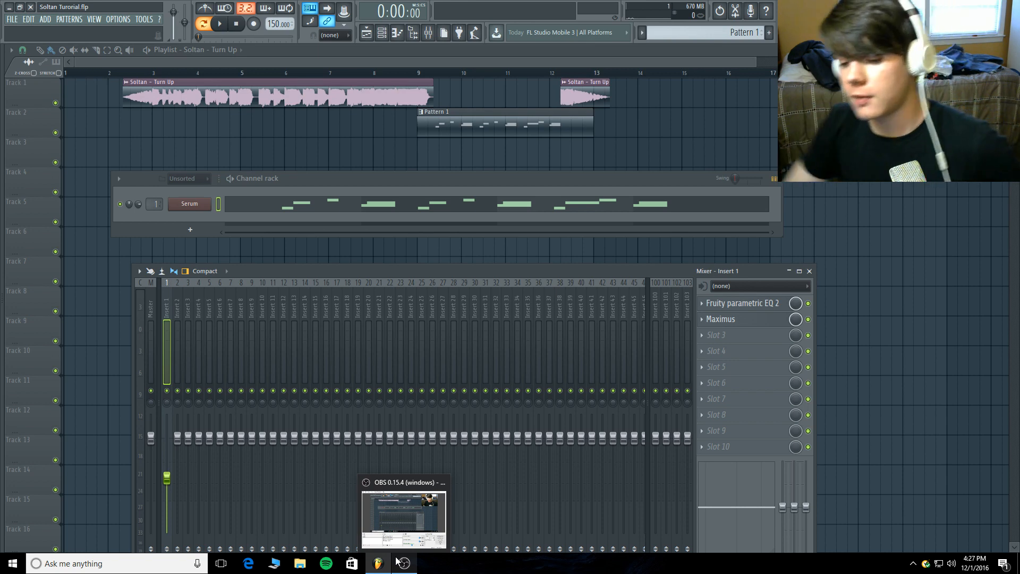
click(398, 562)
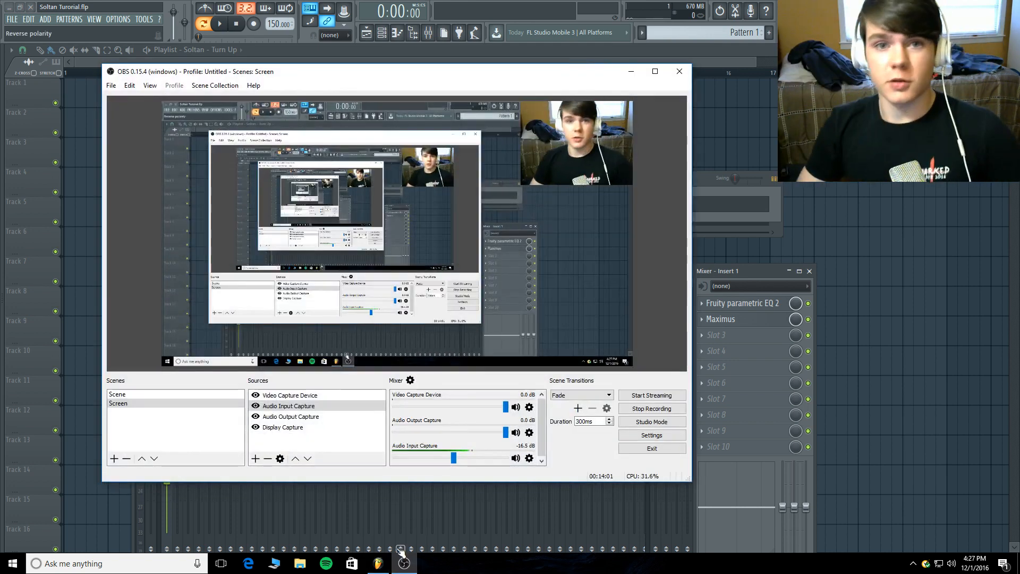